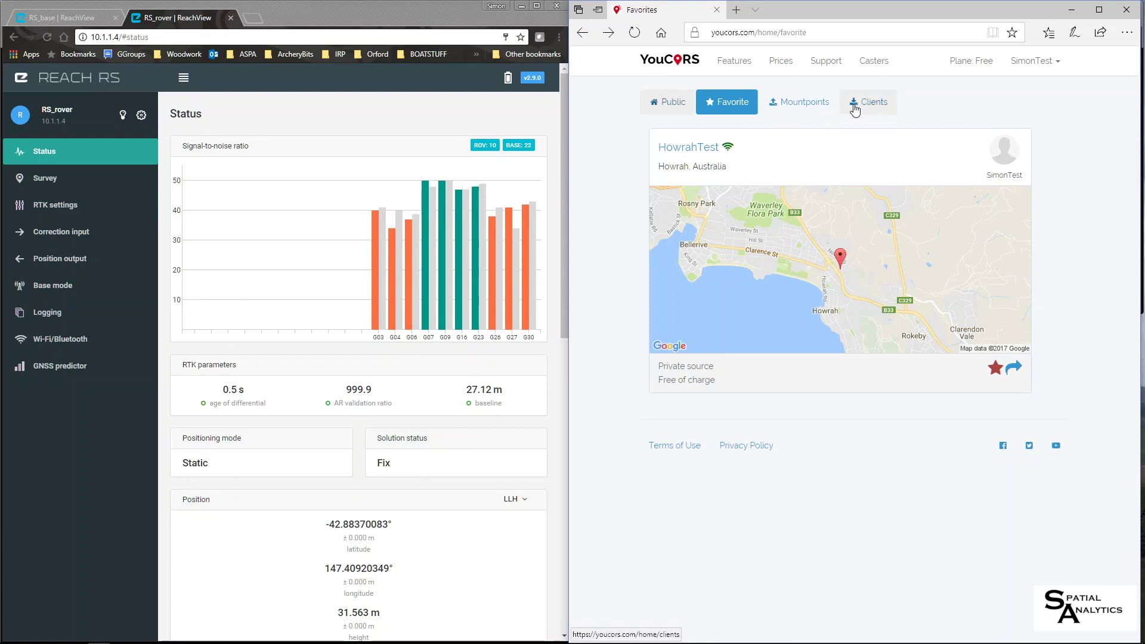
- Show the base receiver's NTRIP corrections output to sg.youcors.com:2101, mount point HowrahTest
left_click(70, 19)
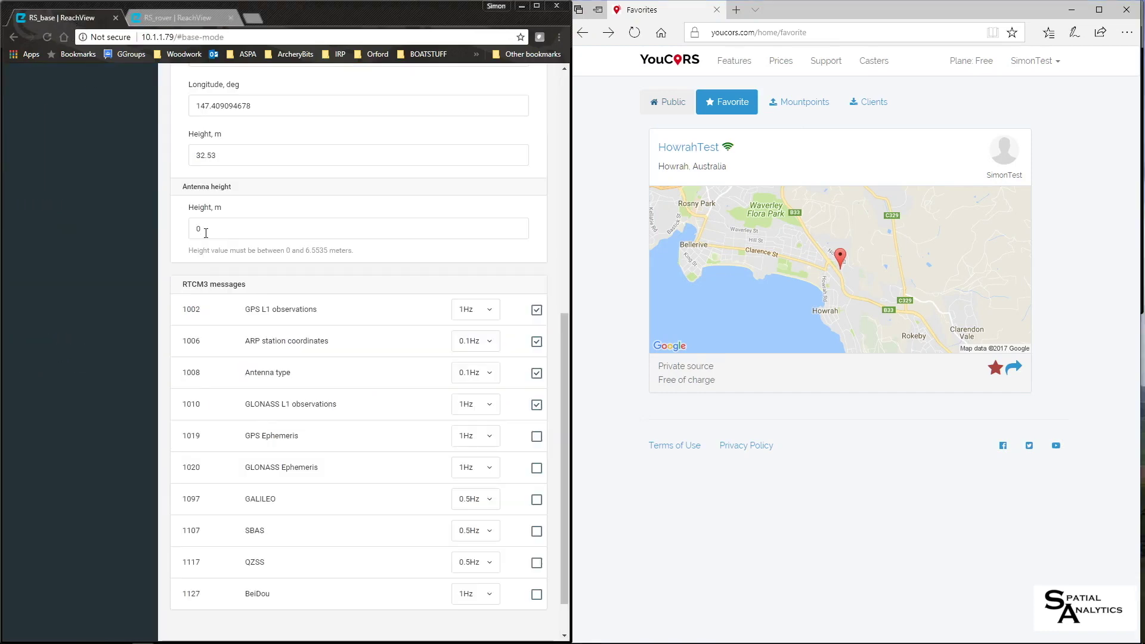
scroll(215, 261, "up", 5)
scroll(216, 260, "up", 2)
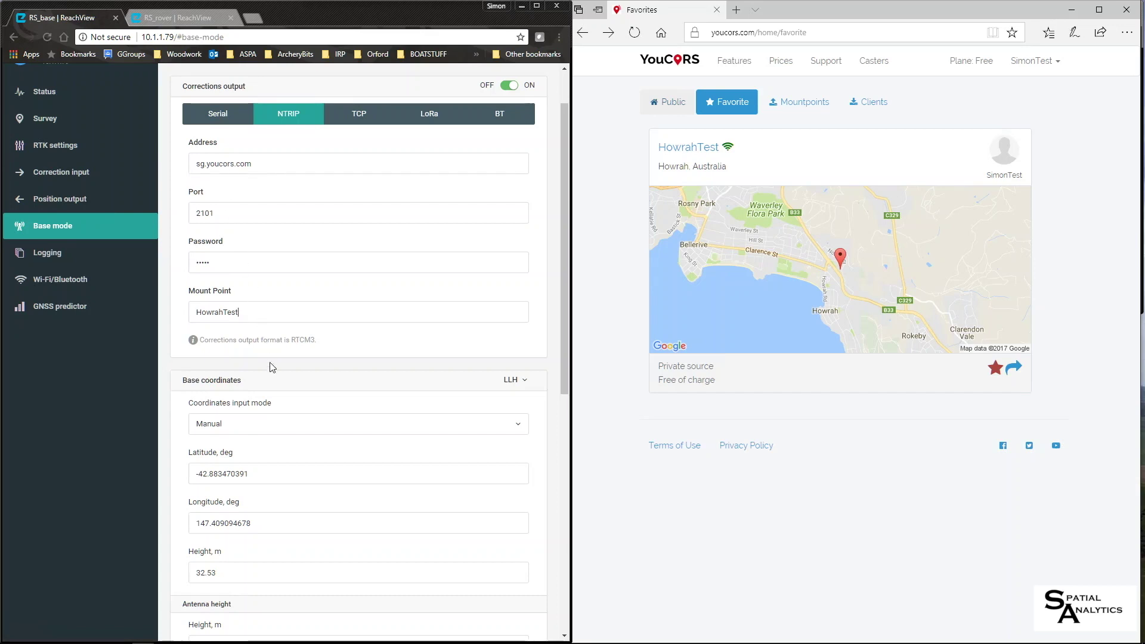
- Check the rover's LoRa correction input and Float solution, then return to the base's 916.5 MHz LoRa settings
left_click(177, 18)
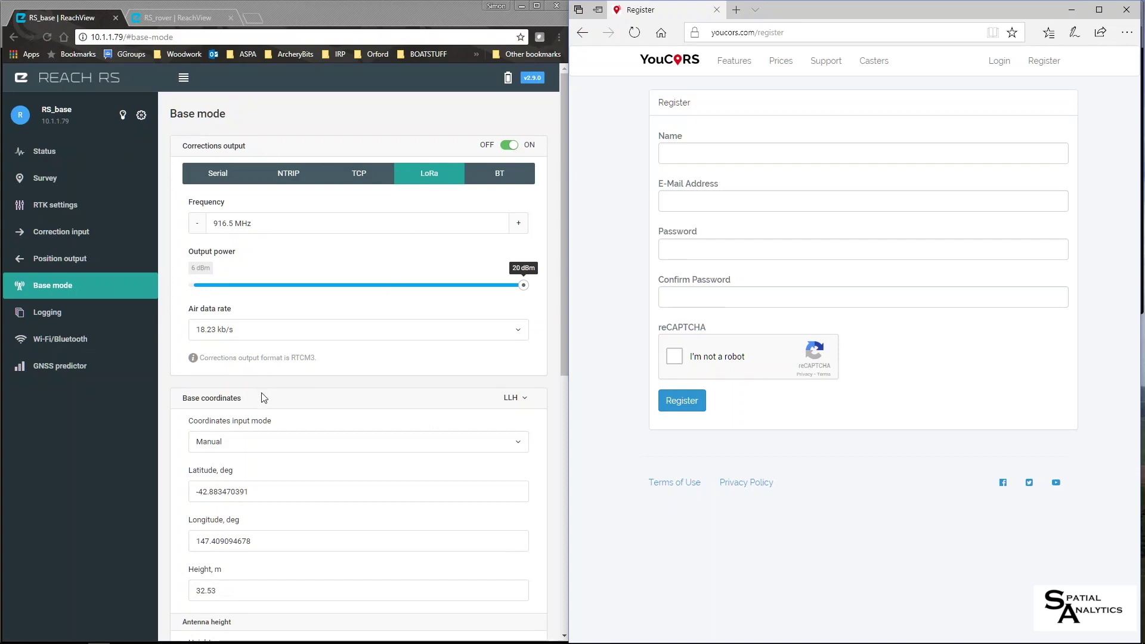
left_click(180, 14)
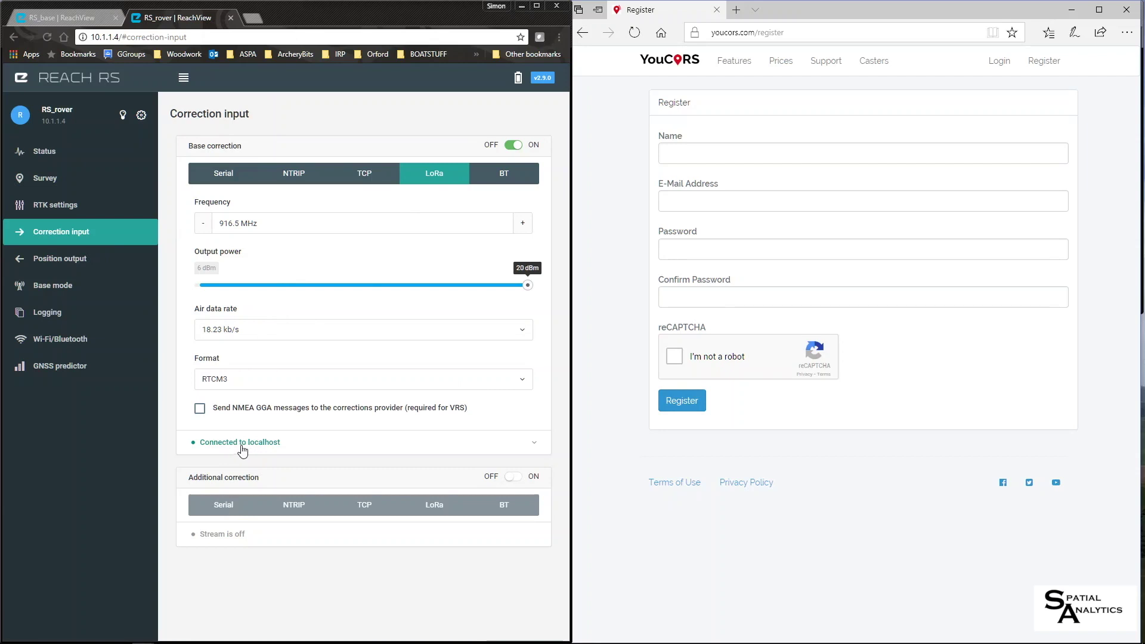
left_click(41, 153)
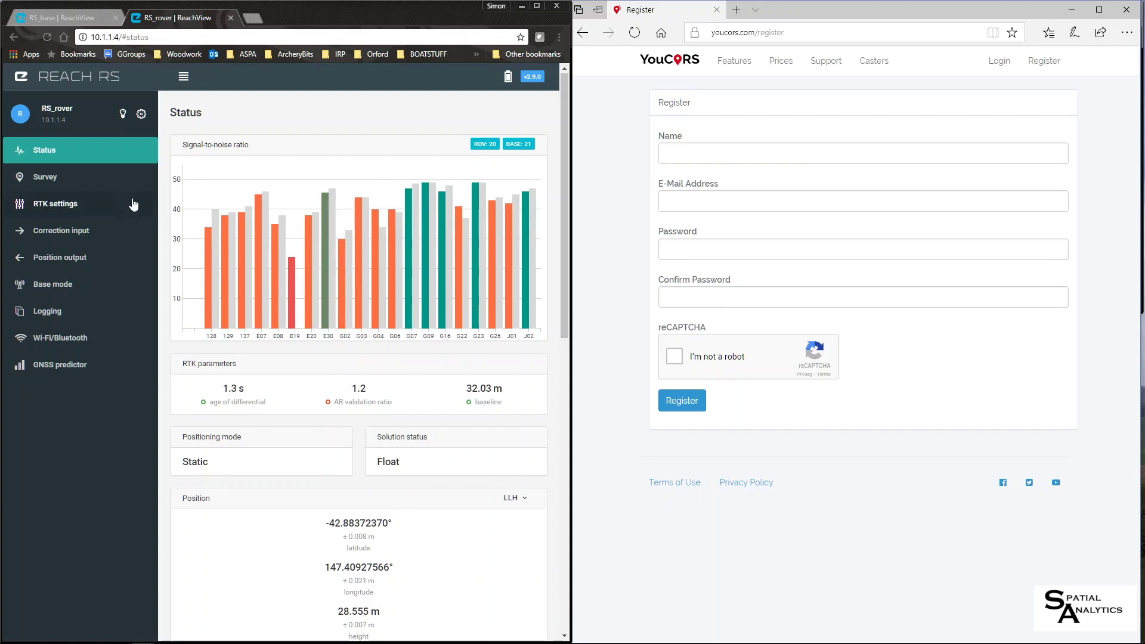
left_click(69, 17)
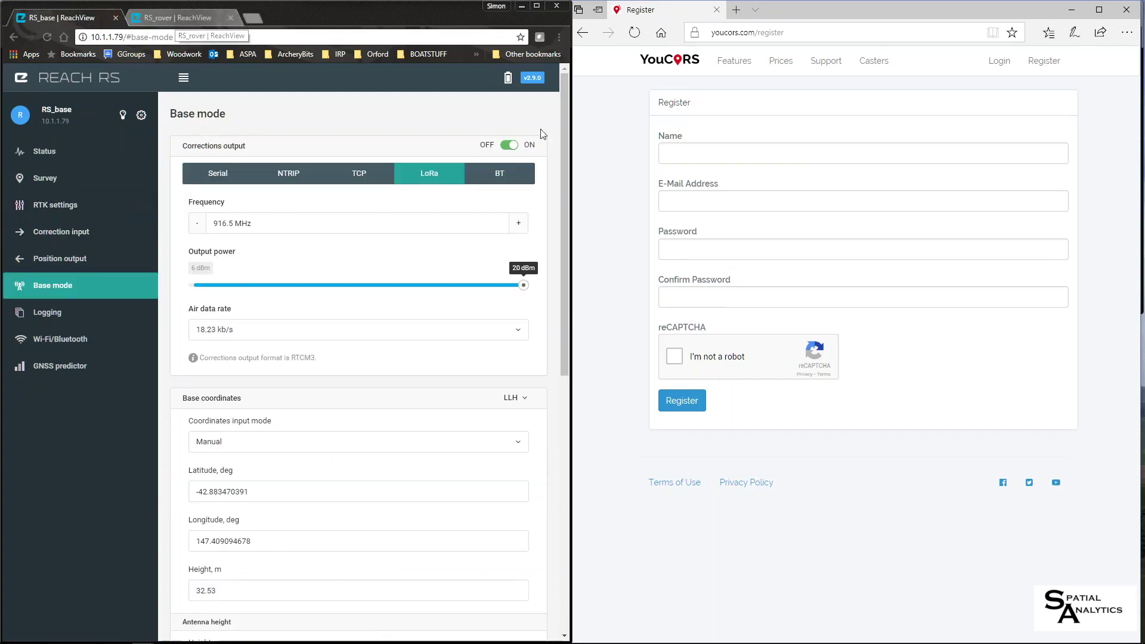
- Register with an account name, e-mail and confirmed password, passing reCAPTCHA, to reach the empty Favorites page
left_click(718, 155)
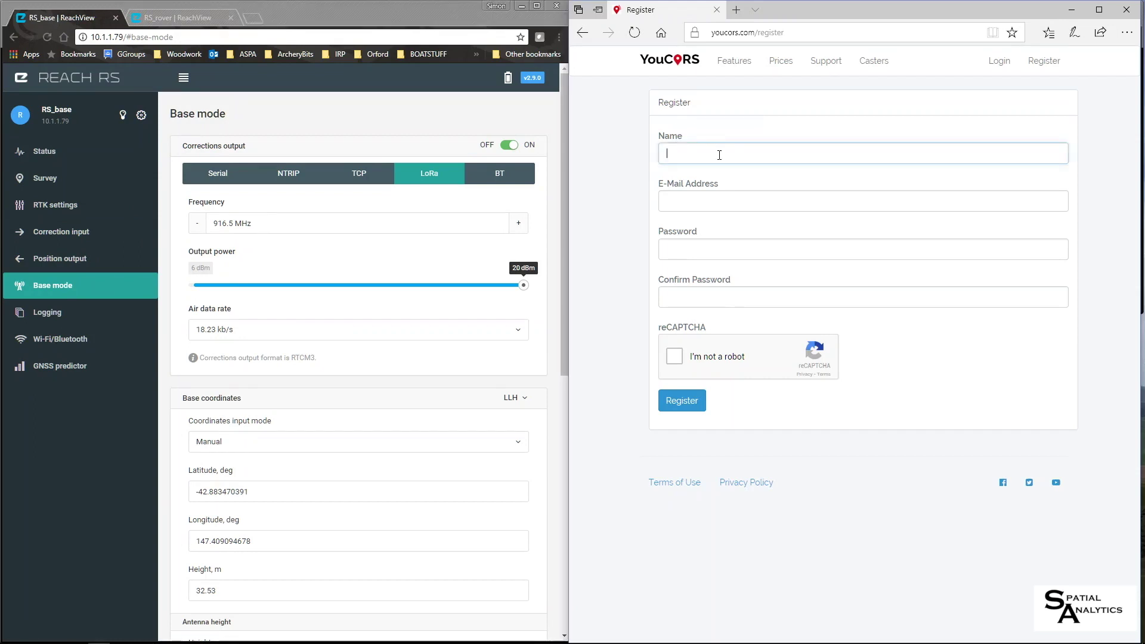
type("Sinm")
type("onTest")
left_click(733, 200)
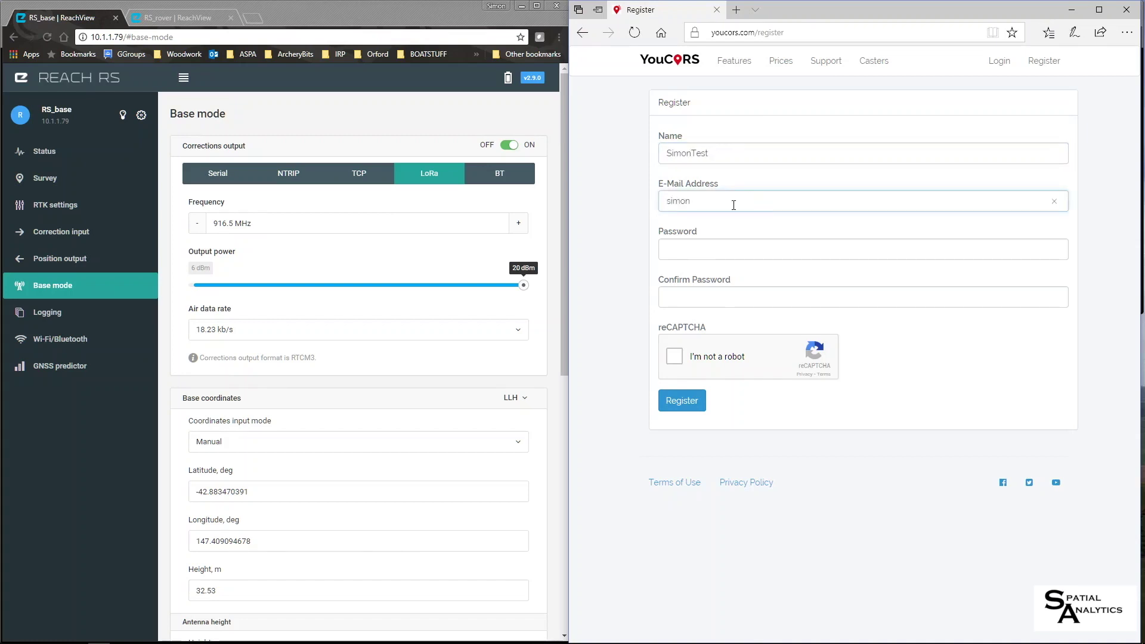
left_click(730, 252)
type("••••••")
left_click(726, 299)
type("••••••")
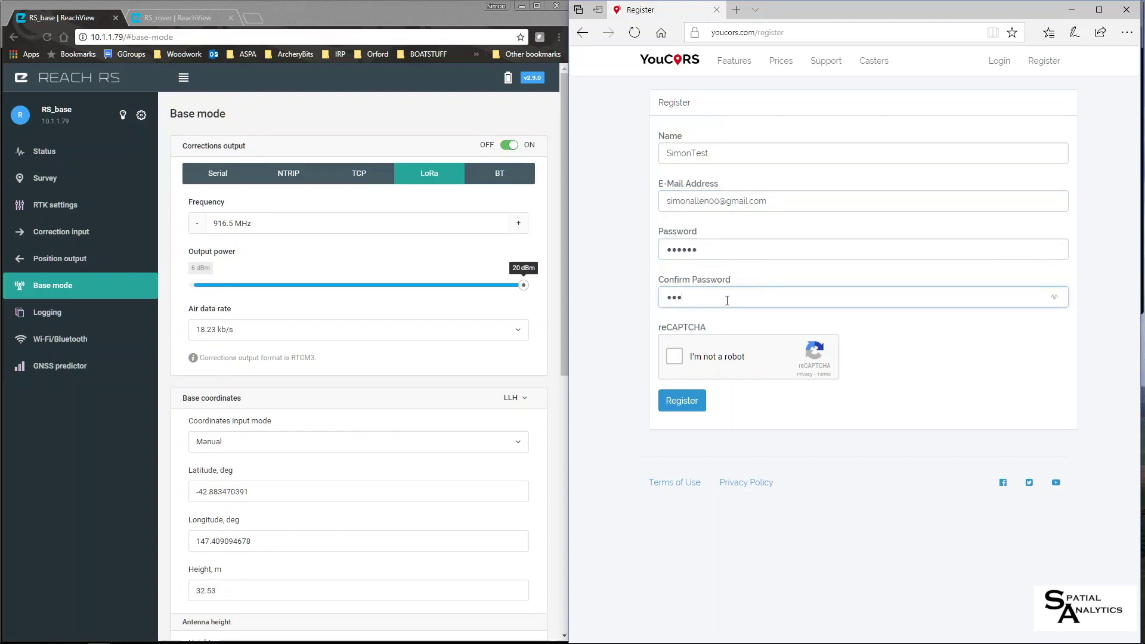
left_click(675, 357)
left_click(686, 407)
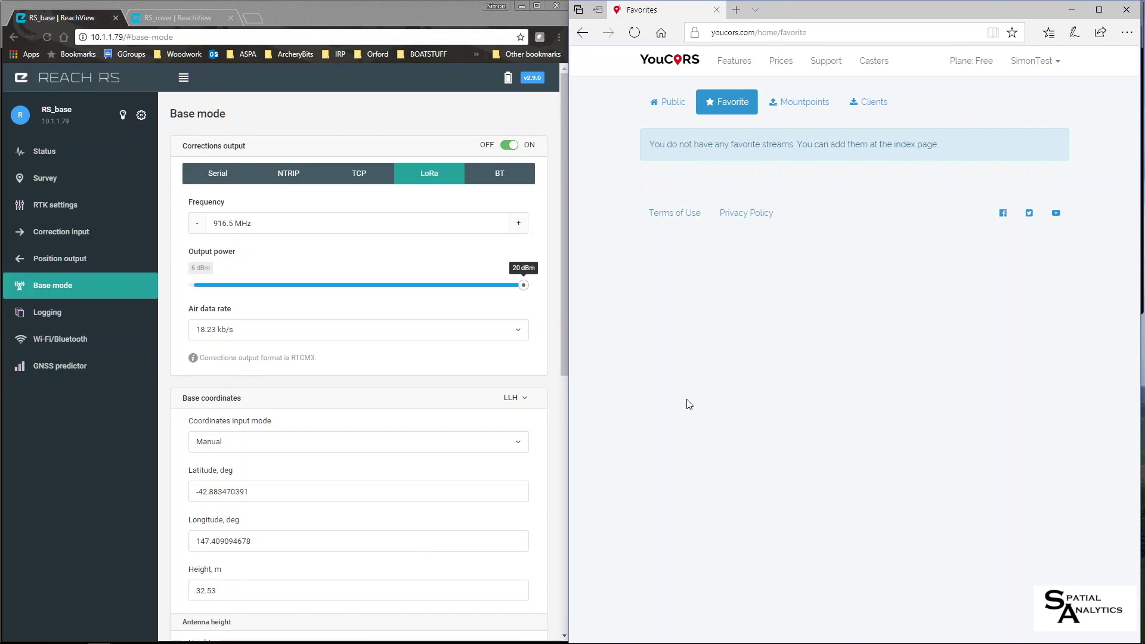
- Start a new mountpoint on the YouCORS Singapore caster
left_click(804, 106)
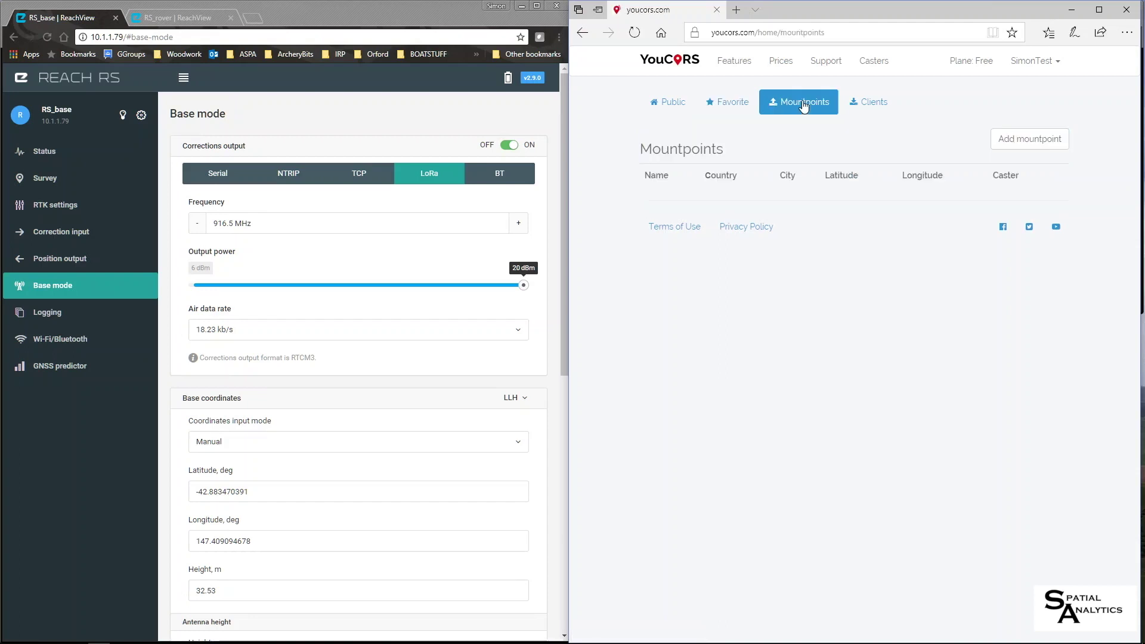
left_click(1027, 144)
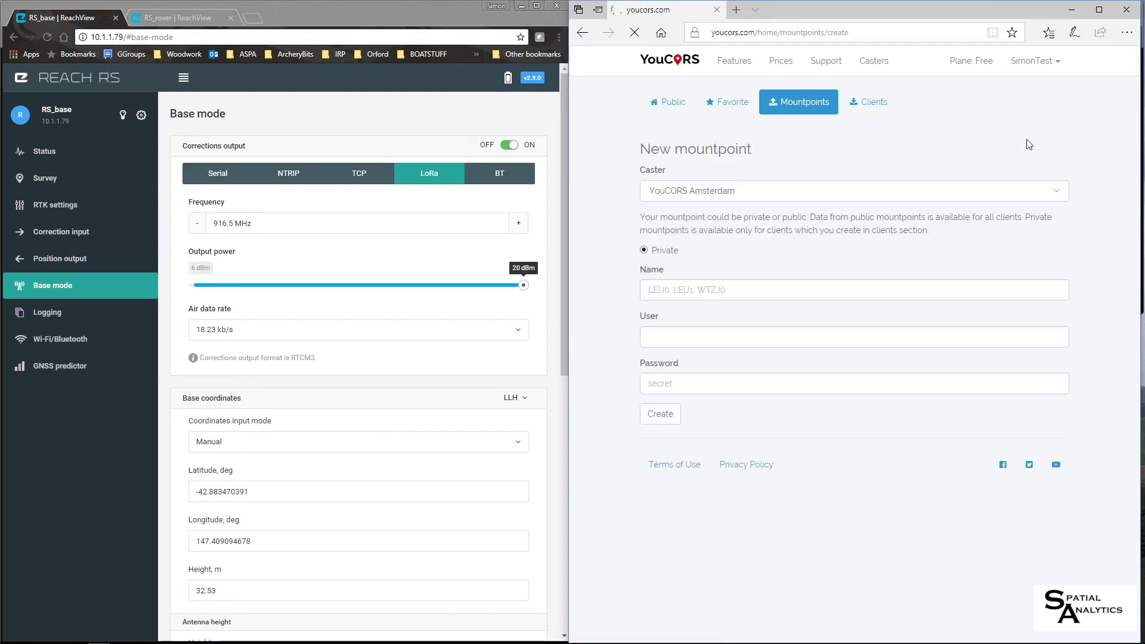
left_click(736, 196)
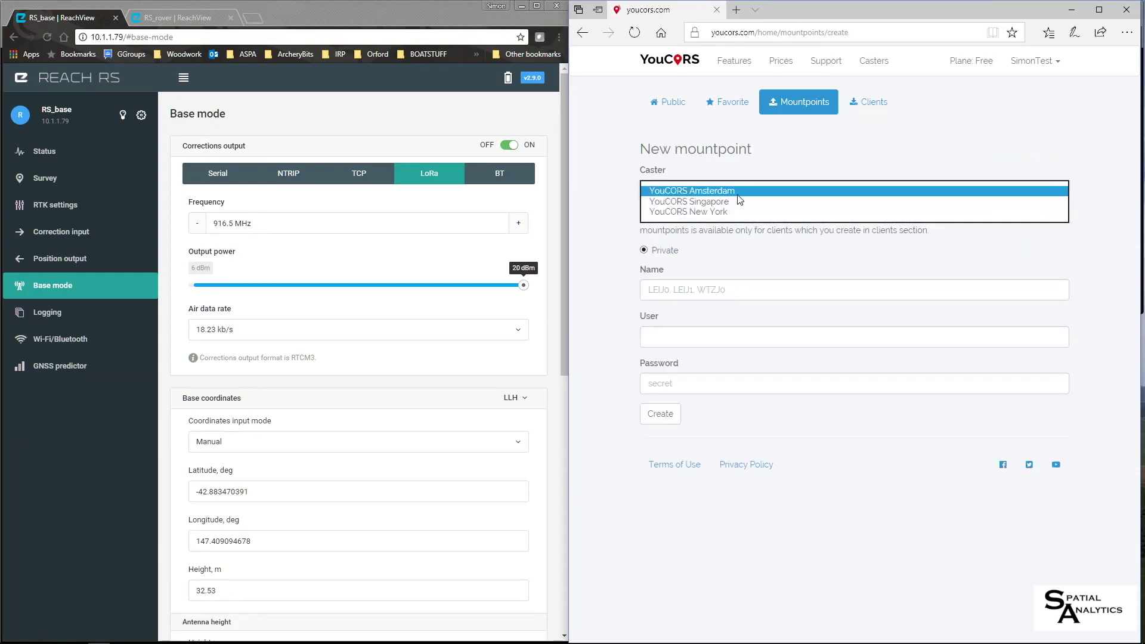
left_click(692, 203)
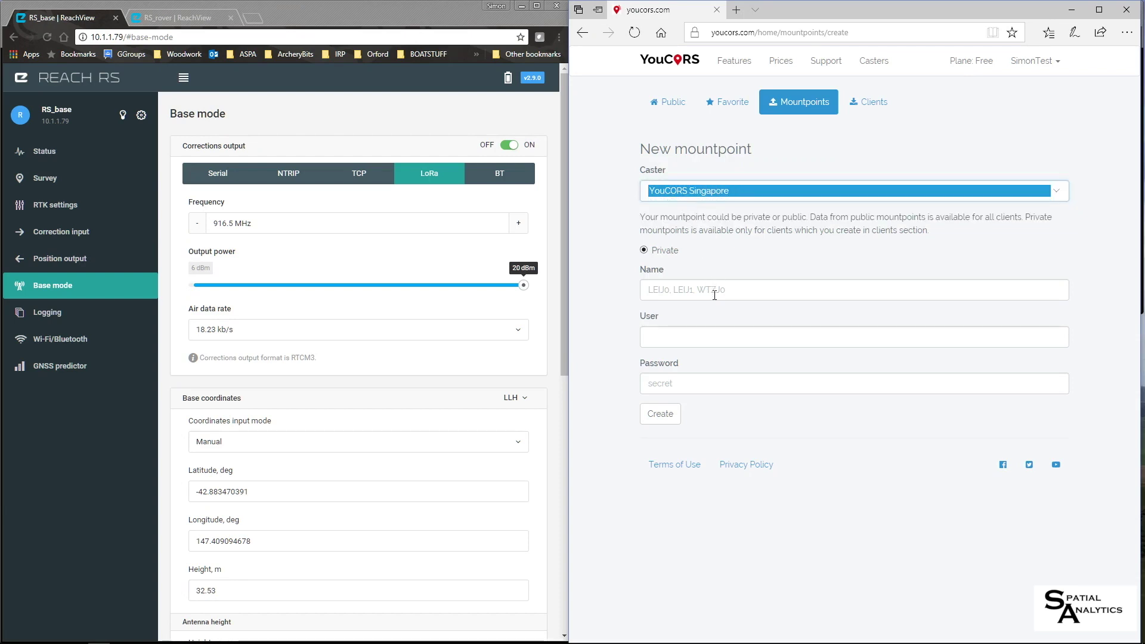
- Name the mountpoint HowrahTest, enter its user, and create it as private
left_click(740, 291)
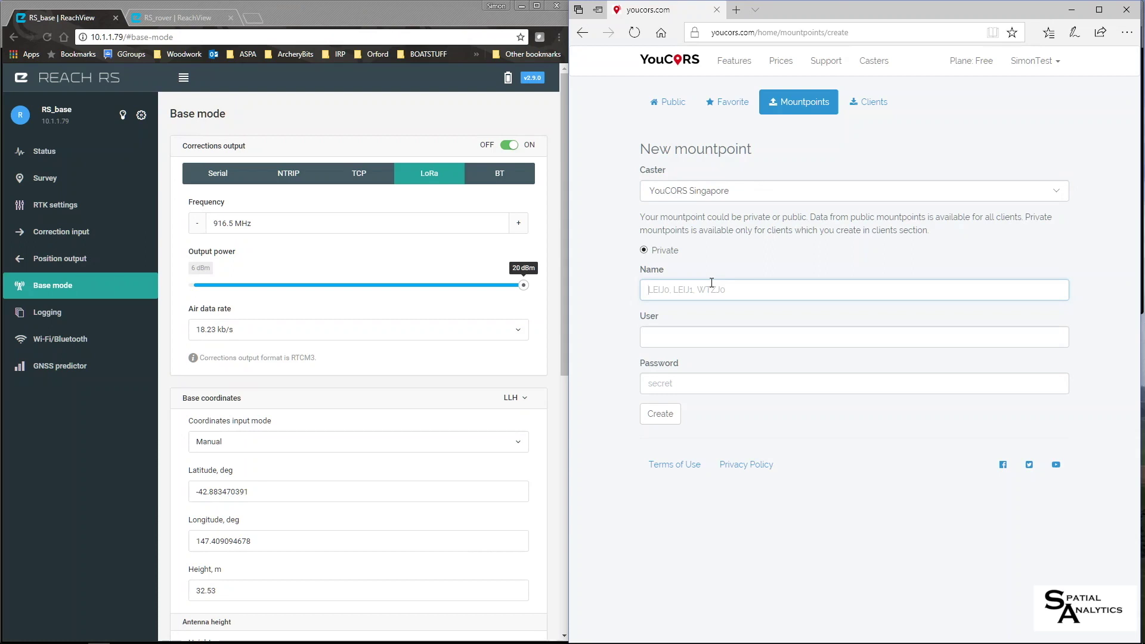
type("HowrahTest")
left_click(704, 336)
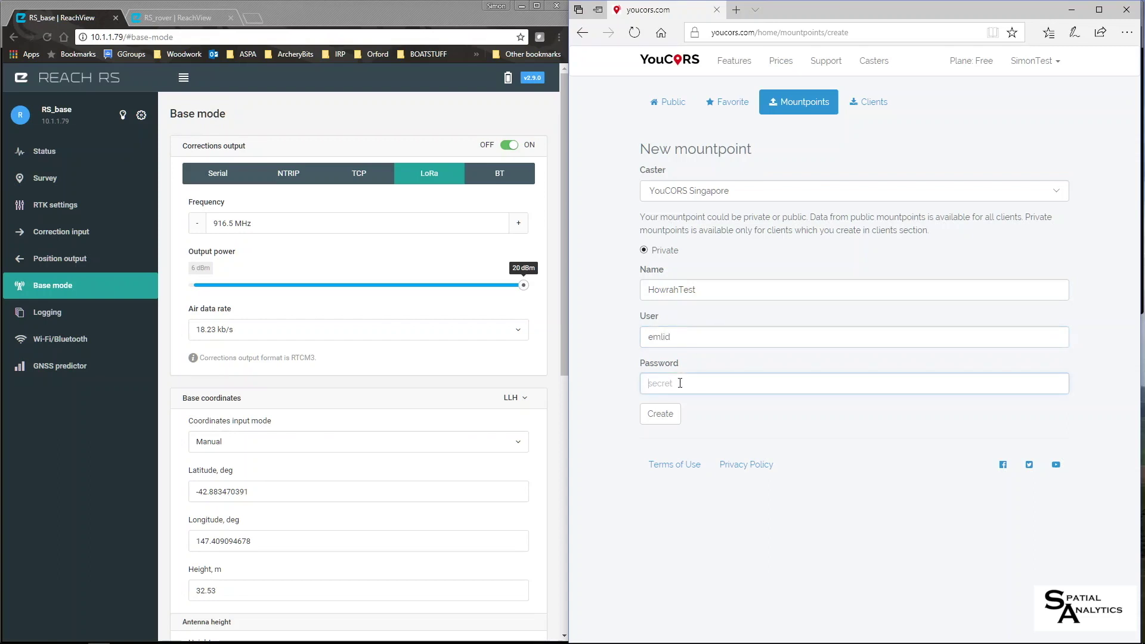
type("e")
left_click(669, 418)
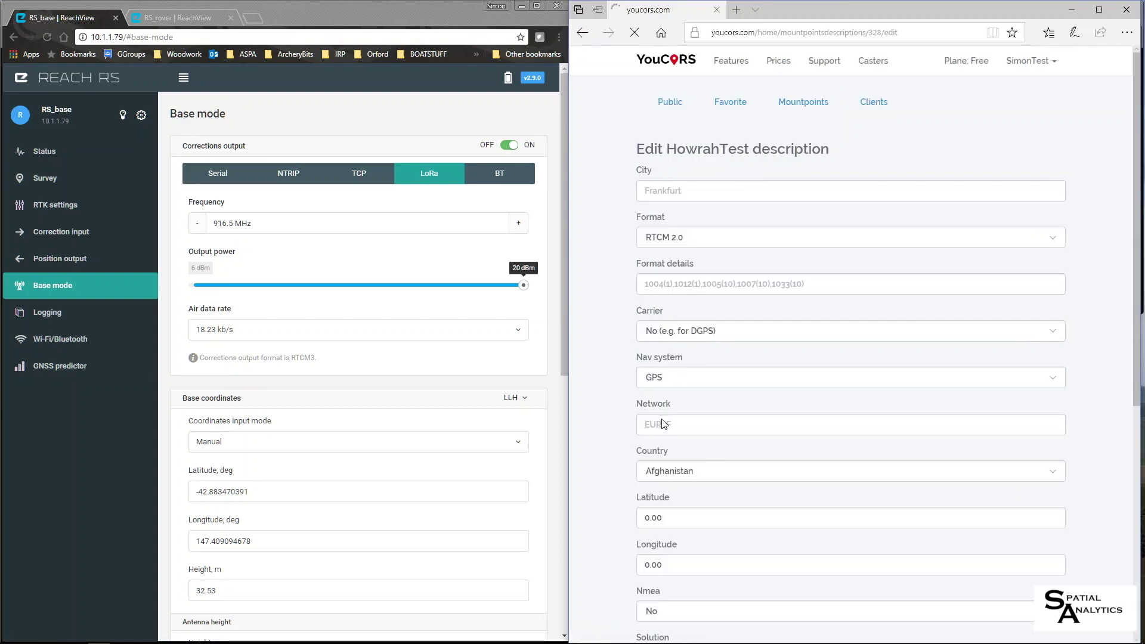
- Set the mountpoint city to Howrah and the stream format to RTCM 3.2
left_click(729, 191)
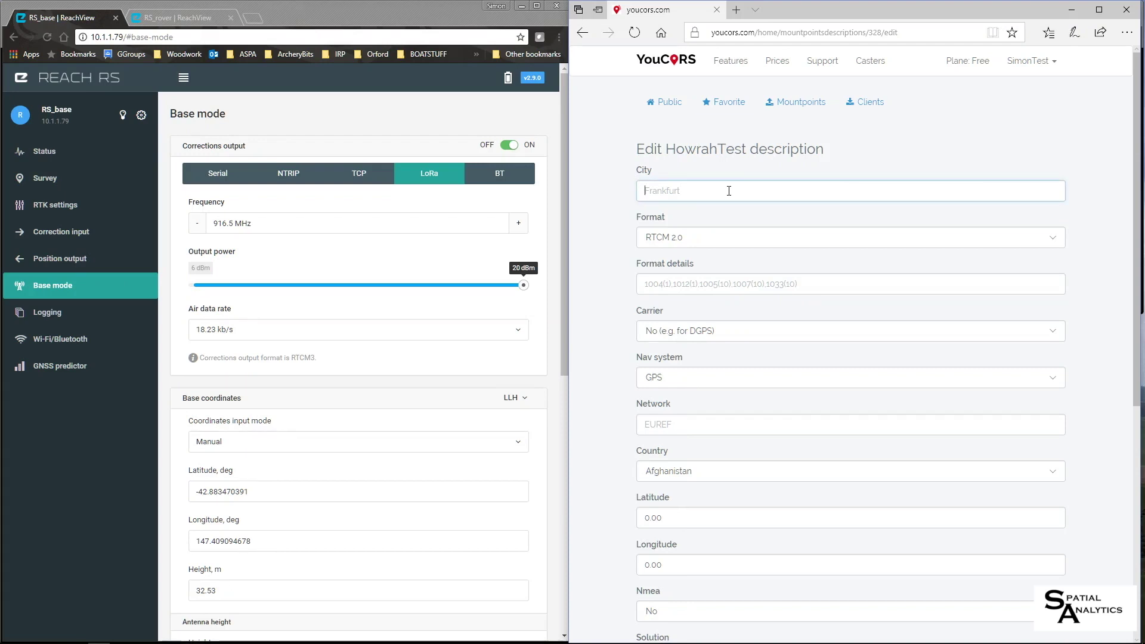
type("Howrah")
left_click(714, 249)
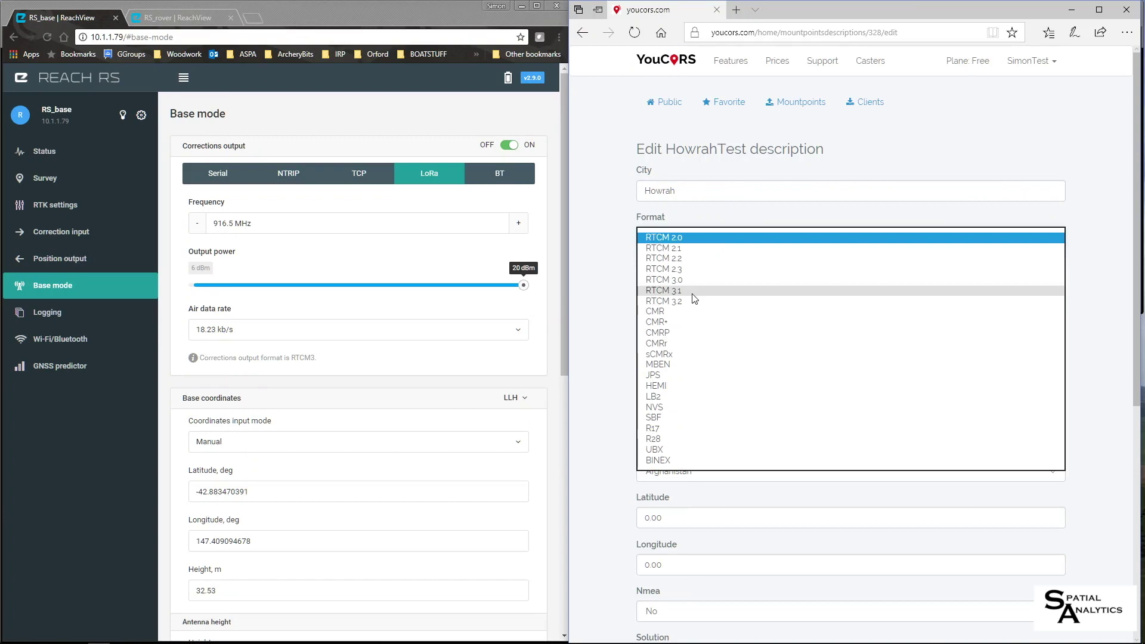
left_click(691, 302)
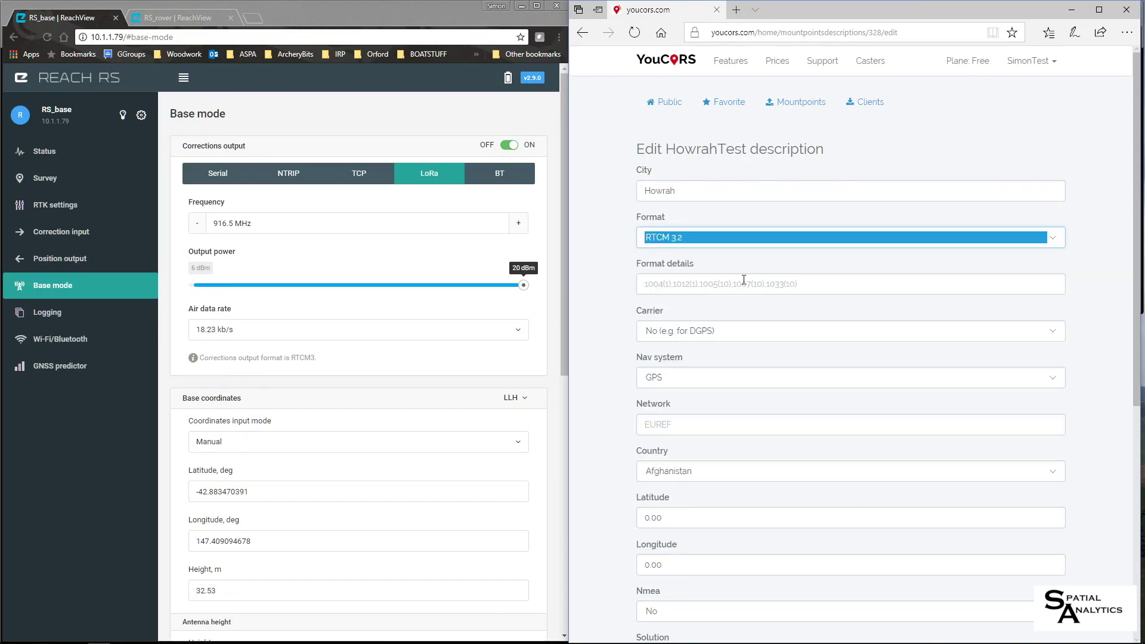
- Choose L1 carrier for RTK, GPS + GLO navigation, and network GDA94
left_click(726, 332)
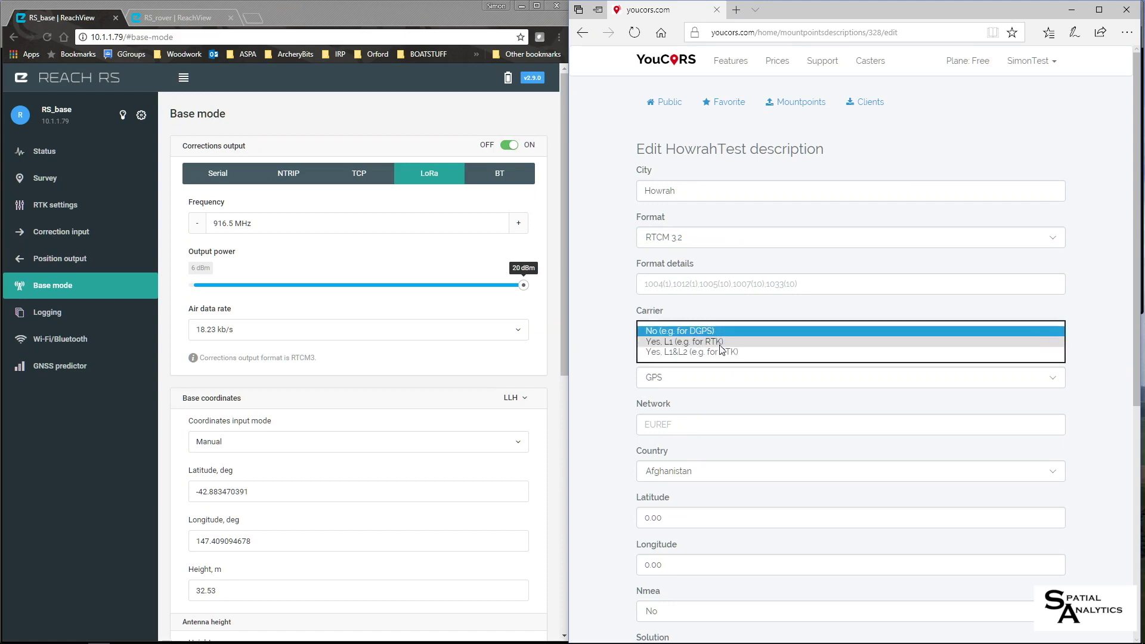
left_click(719, 344)
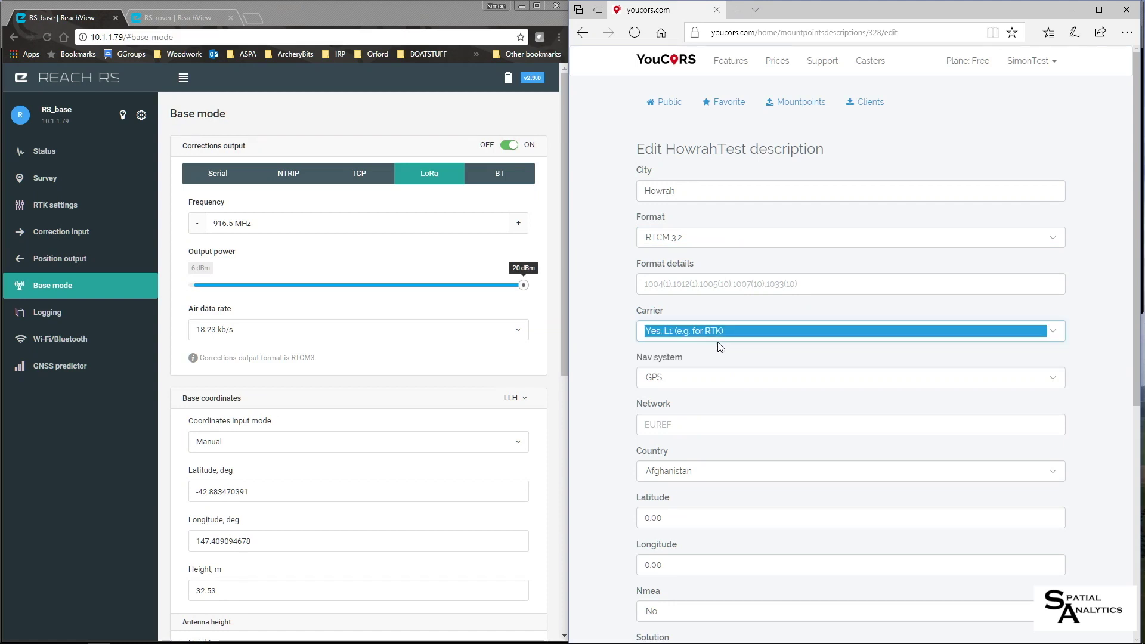
left_click(695, 377)
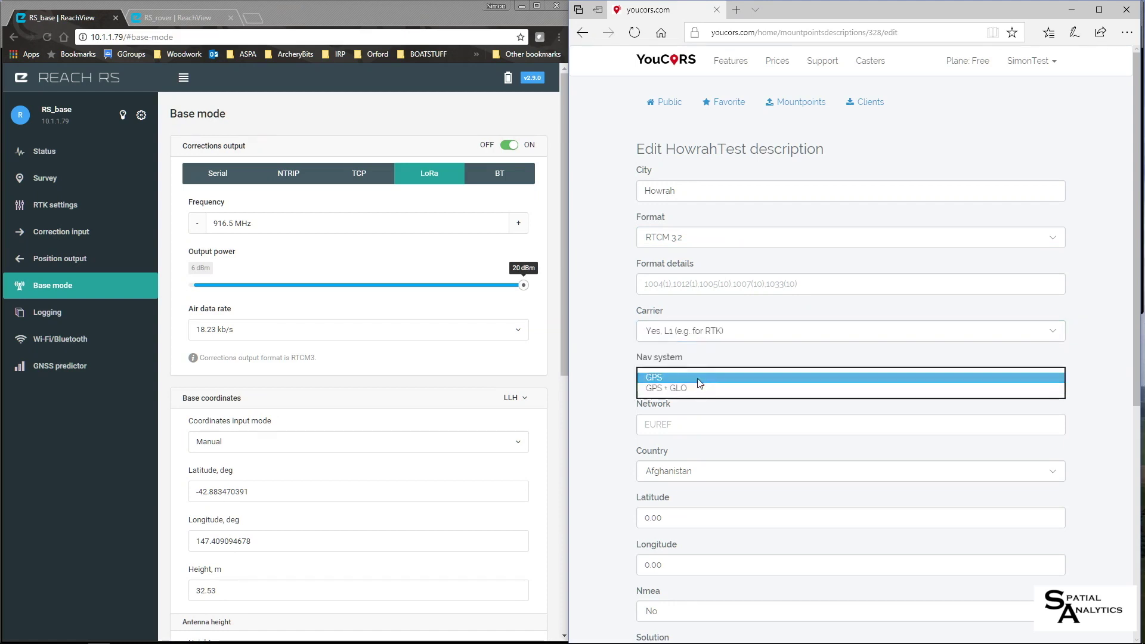
left_click(699, 393)
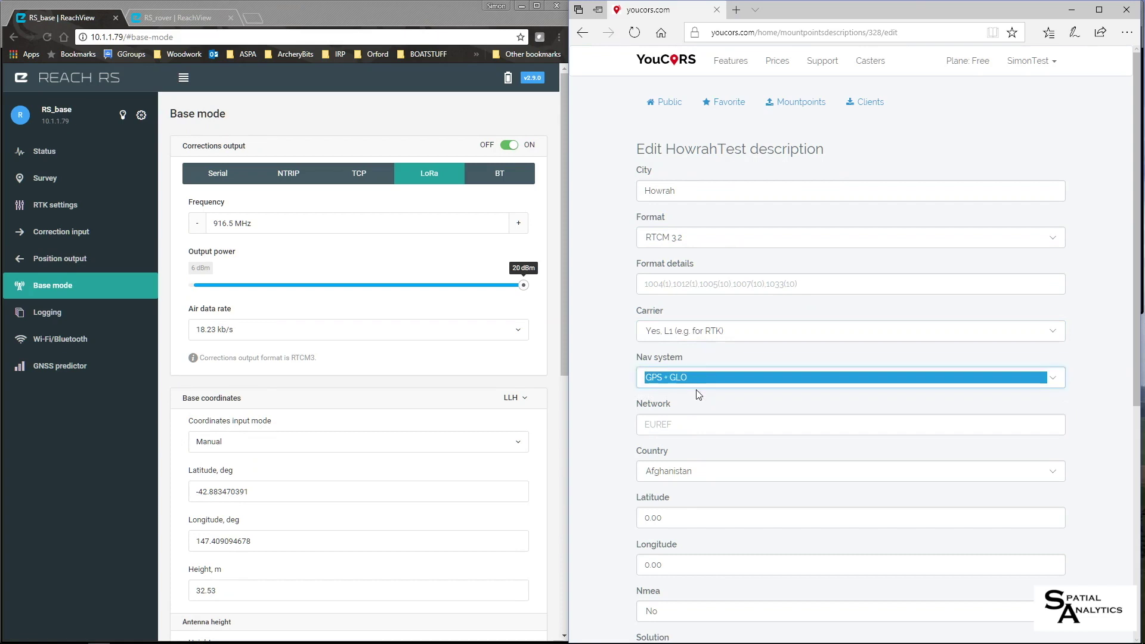
left_click(687, 427)
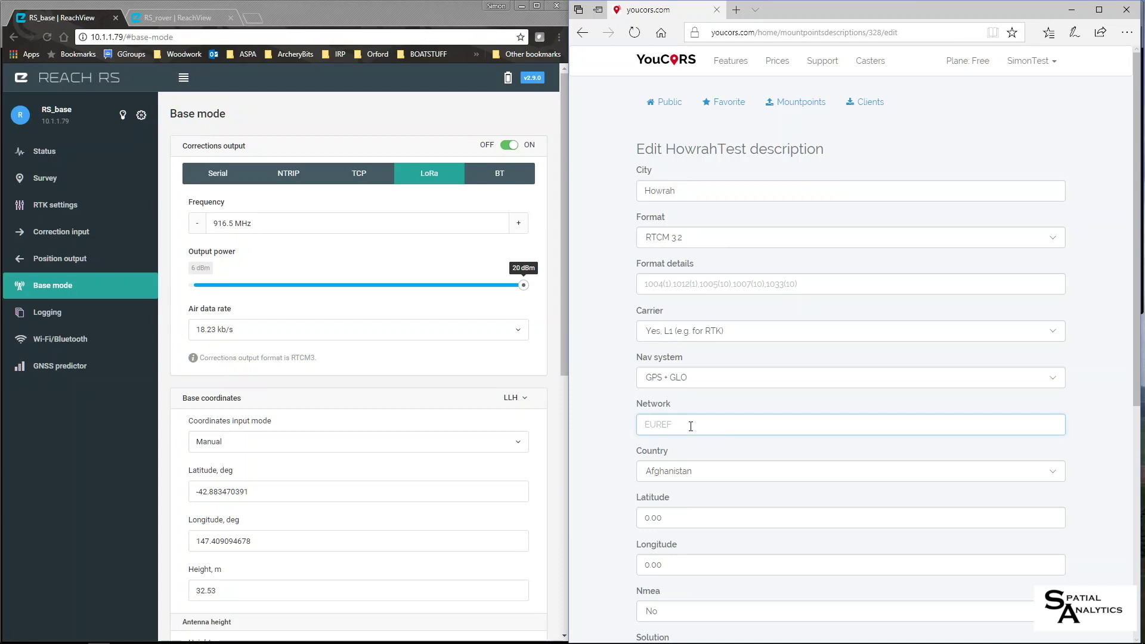
type("GD")
type("A98")
- Set country Australia, latitude -42.883470391 and longitude 147.409094678
left_click(692, 471)
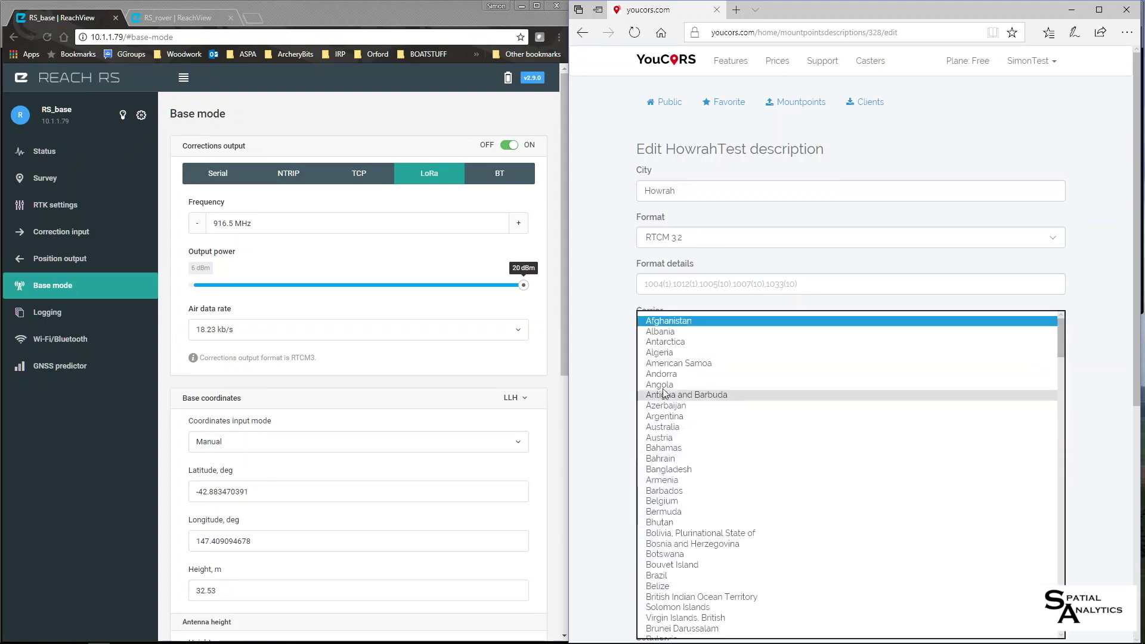
left_click(665, 427)
left_click(692, 566)
double_click(680, 520)
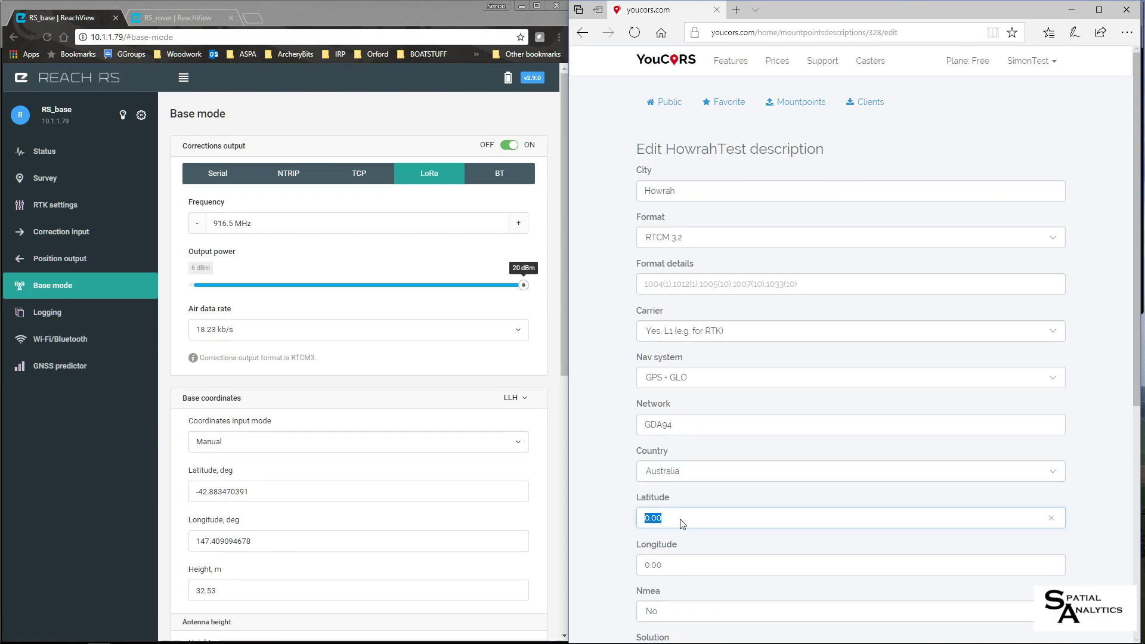
type("-42.8")
type("83470391")
double_click(673, 568)
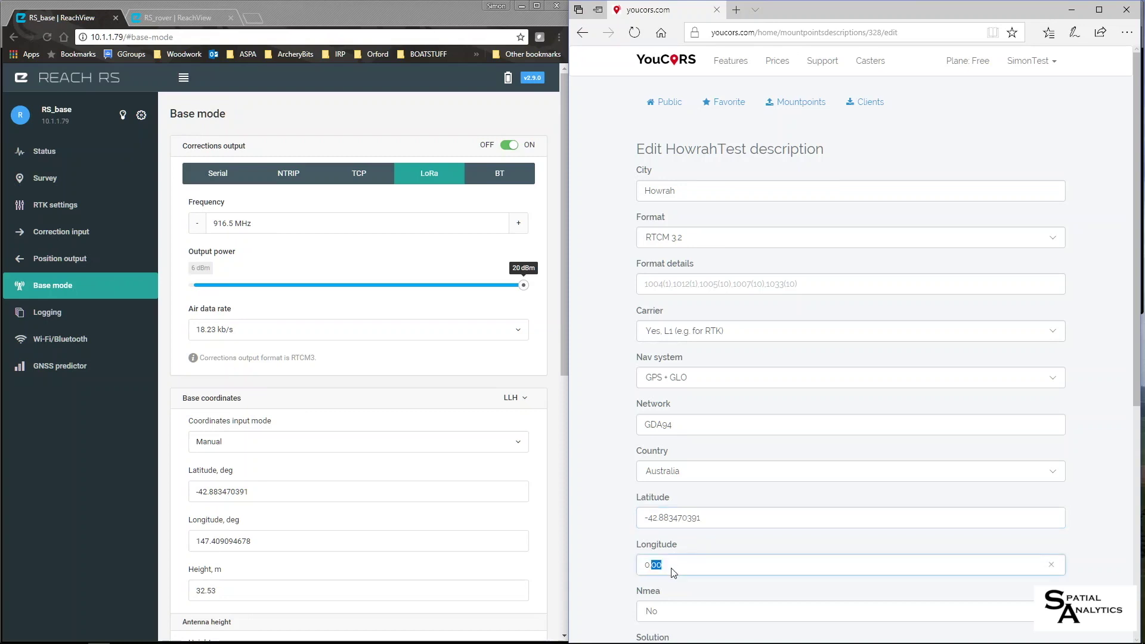
triple_click(673, 572)
type("147.409094678")
- Keep Nmea at No, set generator Reach RS and Misc note Test Station
left_click(684, 610)
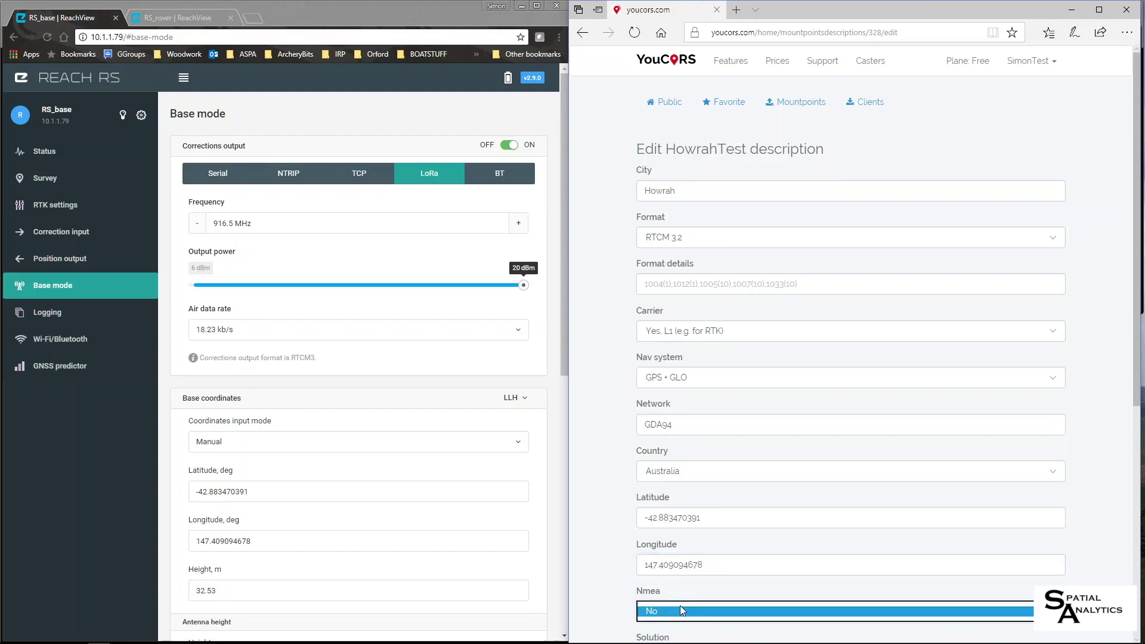
left_click(754, 528)
scroll(758, 537, "down", 4)
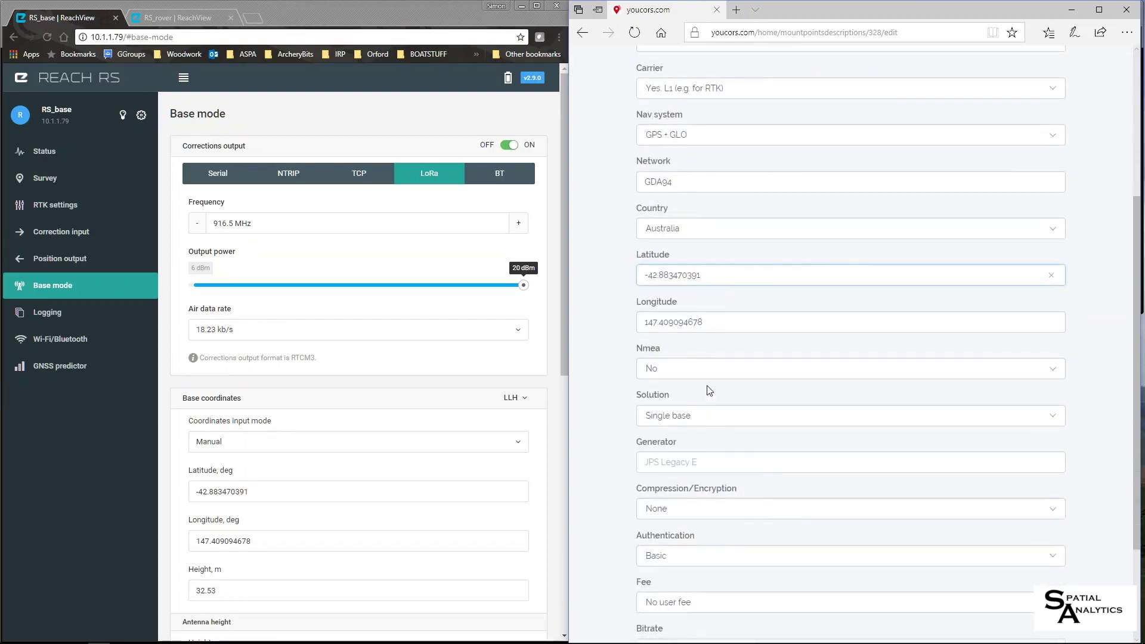
left_click(709, 375)
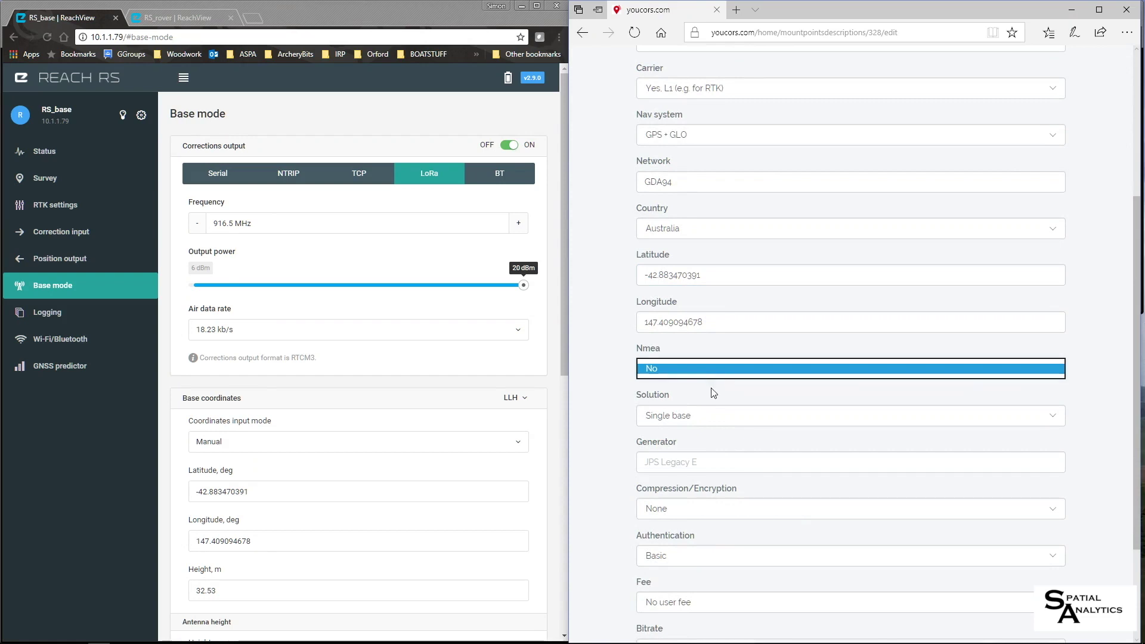
left_click(714, 394)
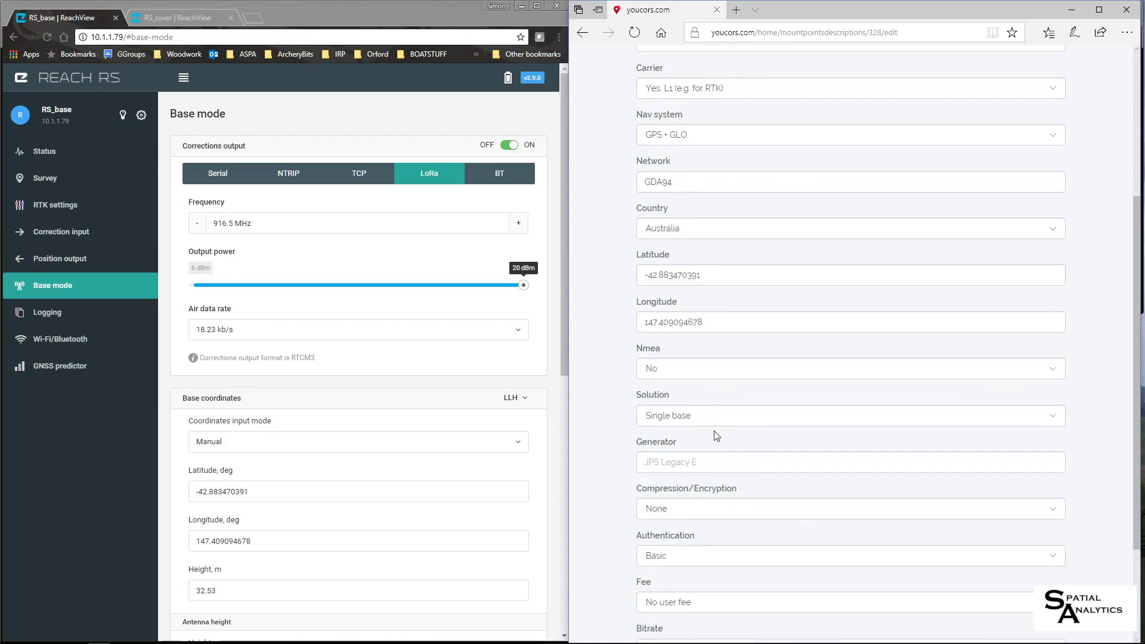
left_click(704, 467)
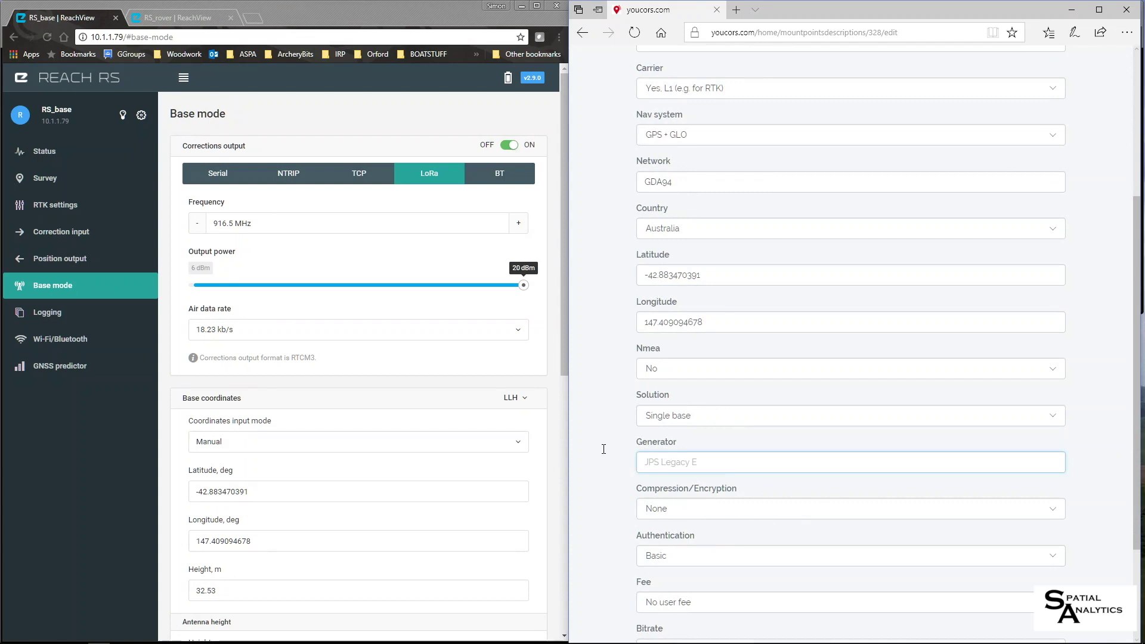
type("Reach RS")
scroll(702, 516, "down", 2)
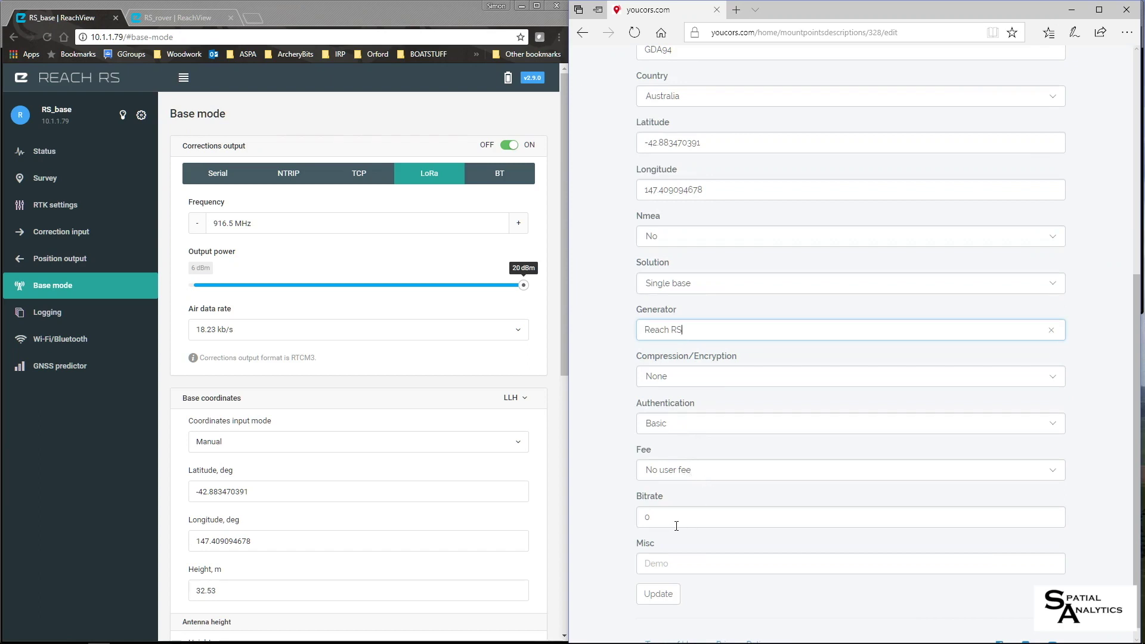
scroll(663, 518, "down", 1)
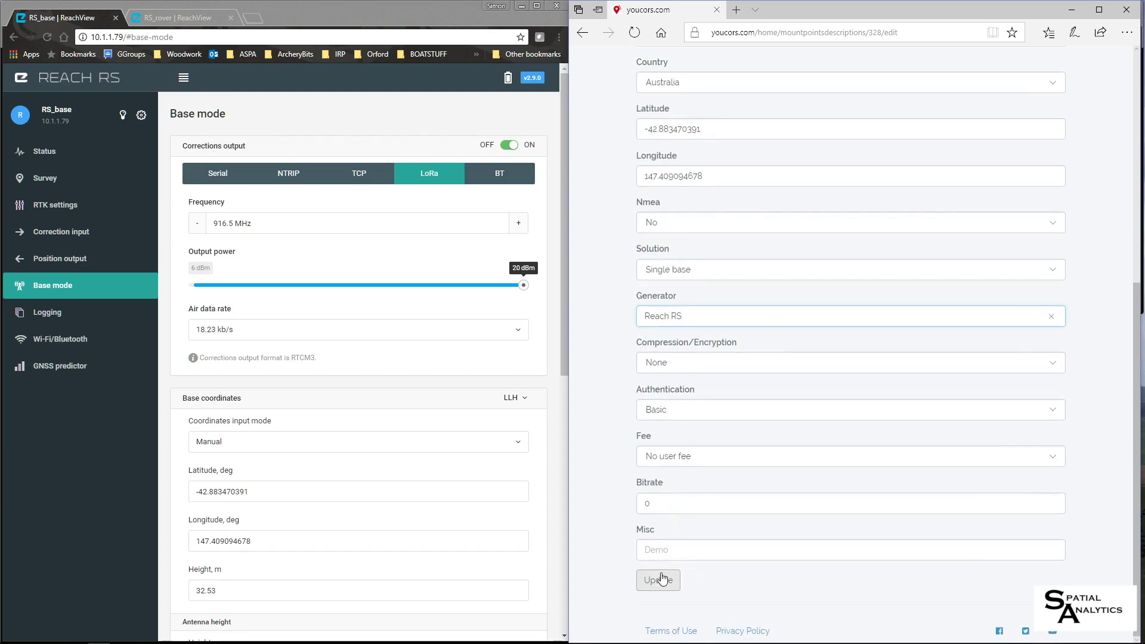
left_click(680, 550)
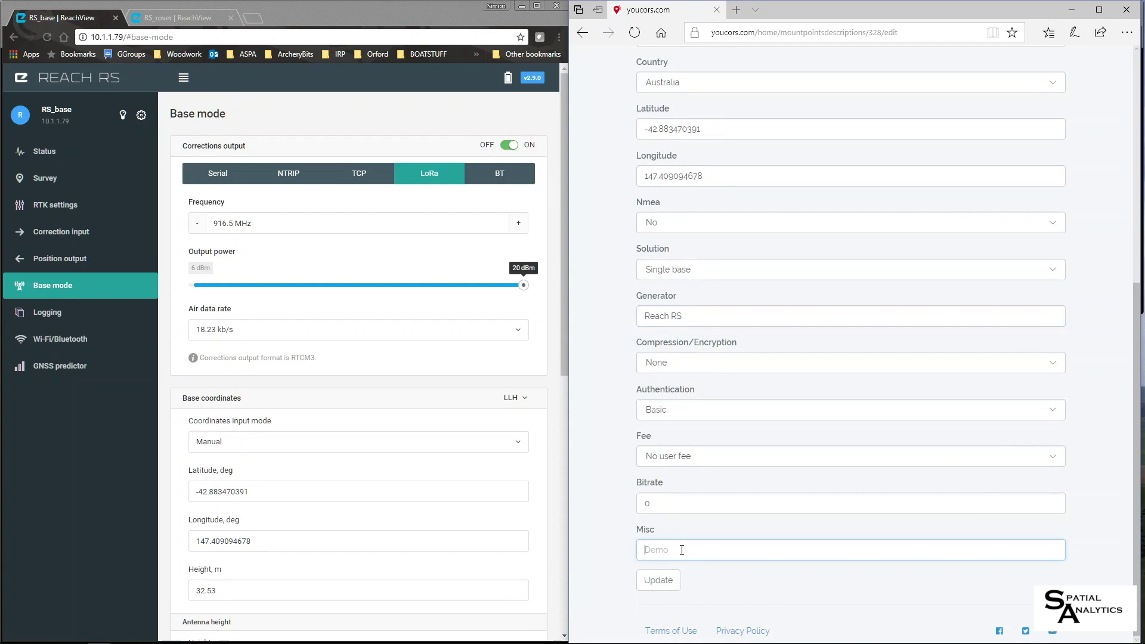
type("Test Station")
- Save the HowrahTest description, then switch the base's corrections output to NTRIP at sg.youcors.com:2101
left_click(659, 580)
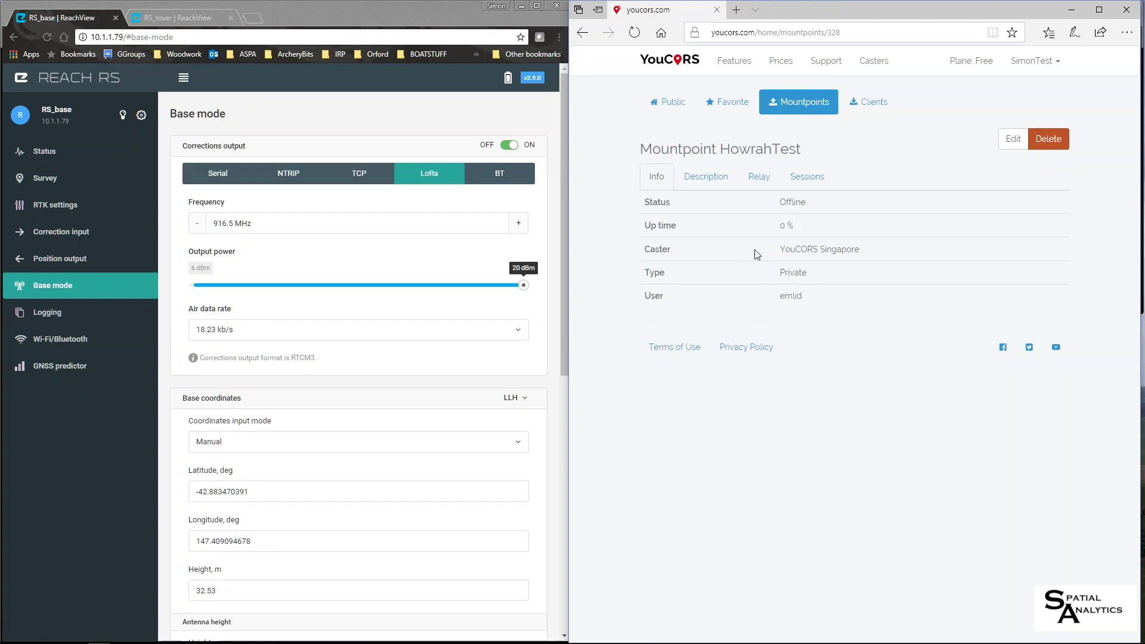
left_click(288, 175)
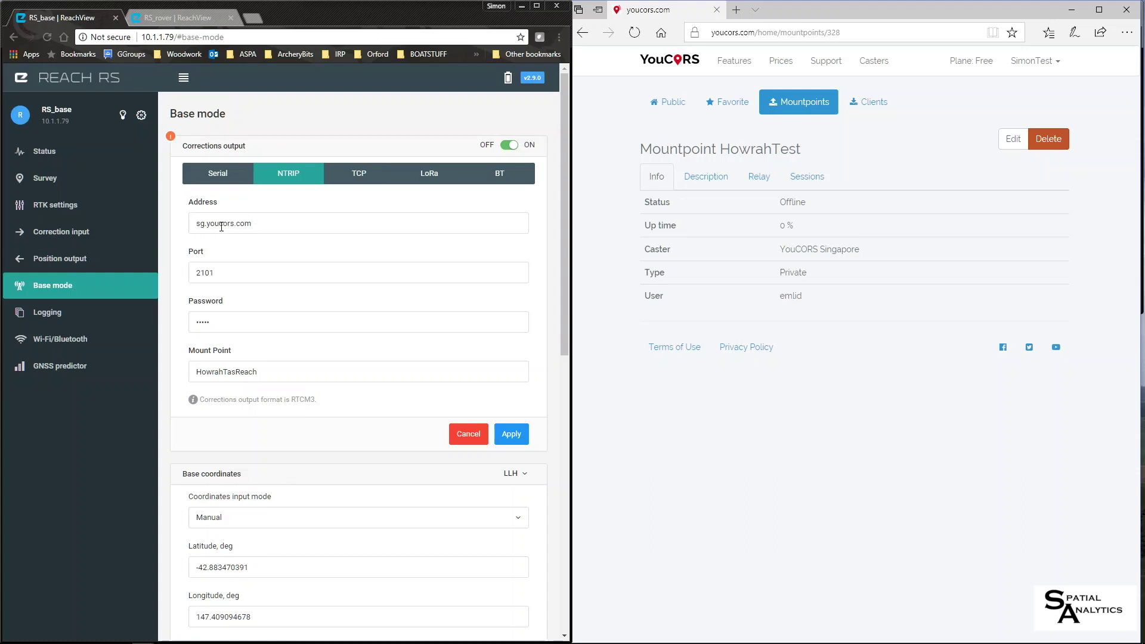
- Confirm the Singapore caster listing and the saved HowrahTest description
left_click(874, 62)
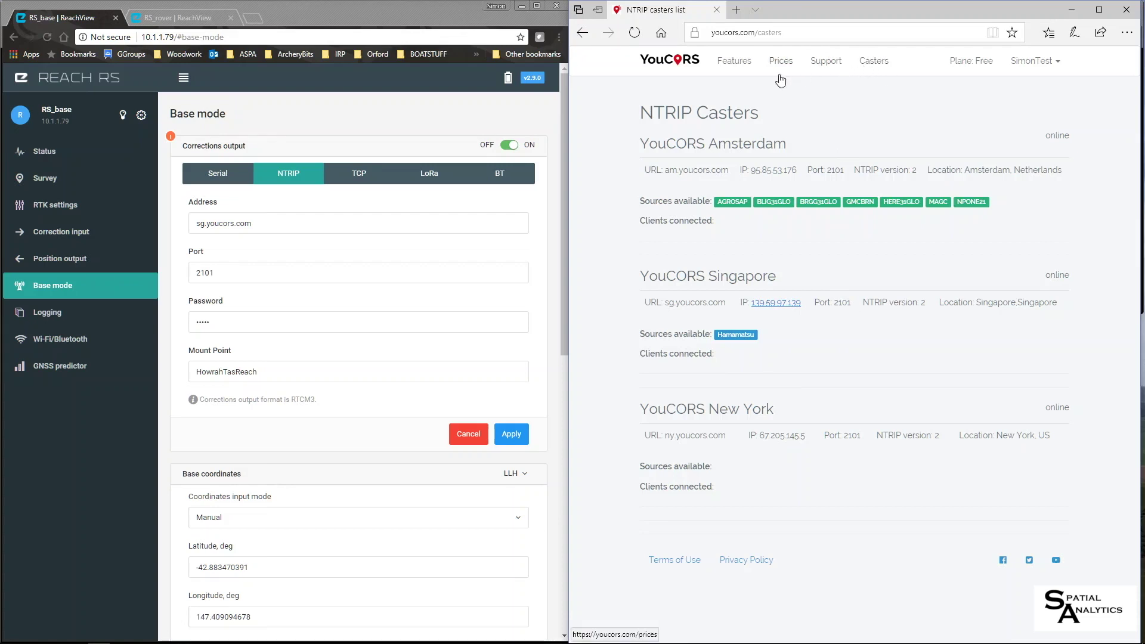
key("alt+Left")
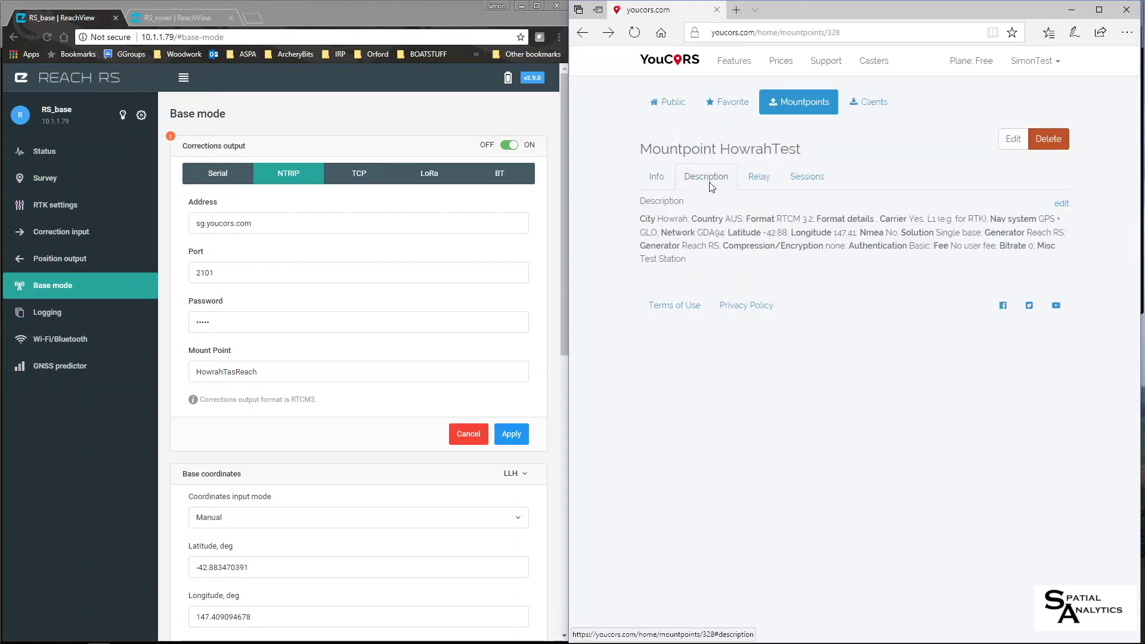
left_click(759, 176)
- Change the base's NTRIP mount point to HowrahTest and apply it
left_click(225, 371)
double_click(224, 372)
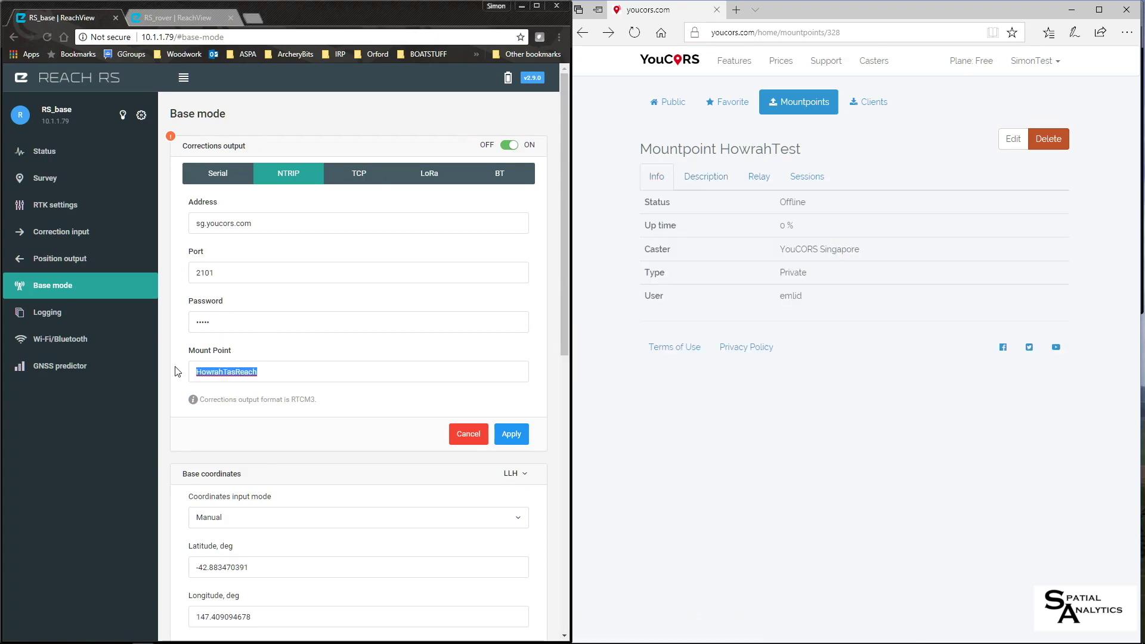
type("HowrahTest")
left_click(511, 435)
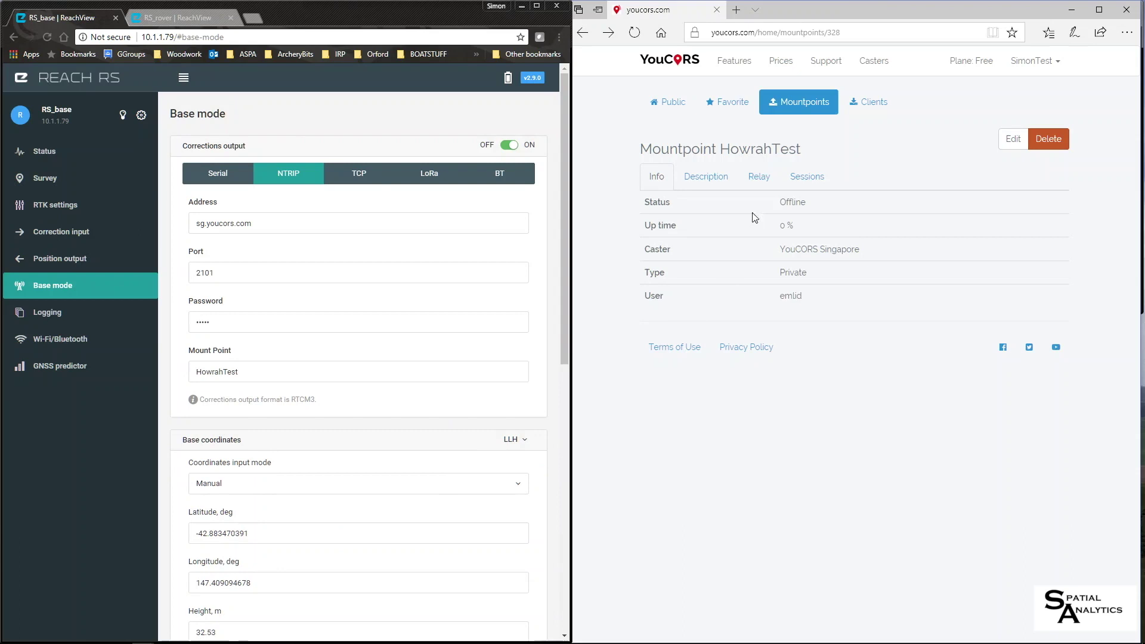
- Review HowrahTest's details and sessions showing the base stream, then view the empty Clients list
left_click(875, 105)
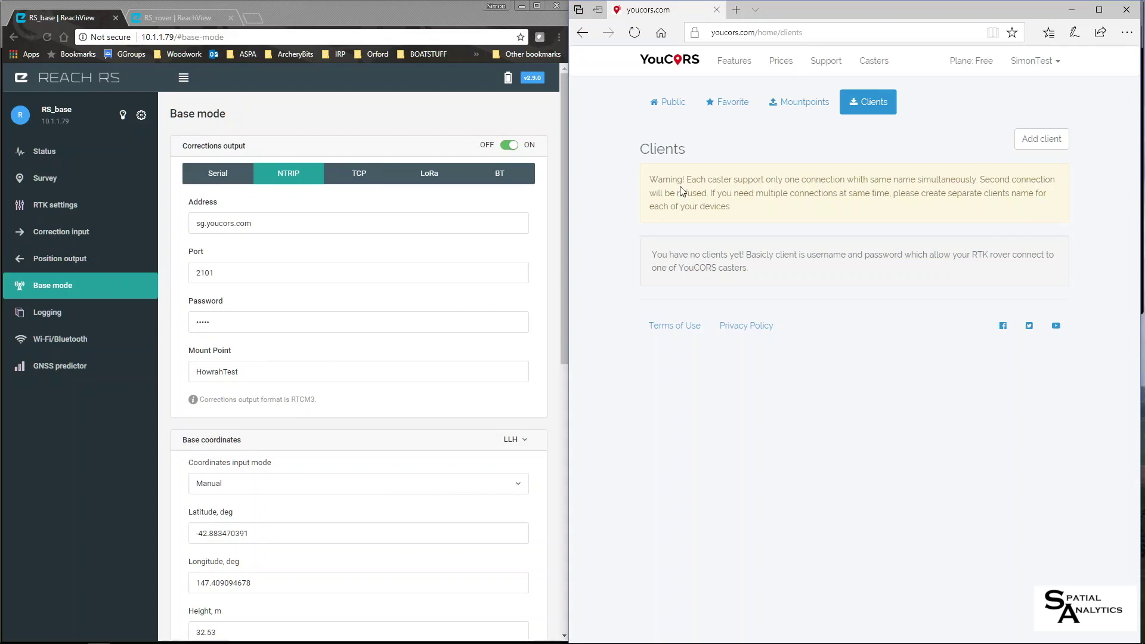
left_click(800, 106)
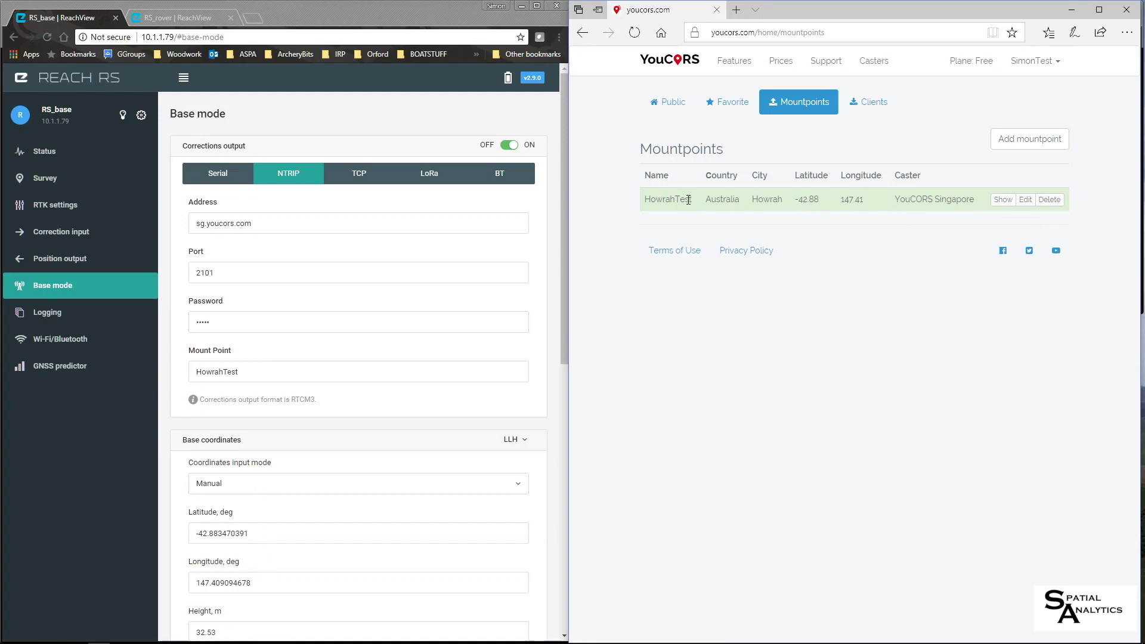
left_click(1008, 202)
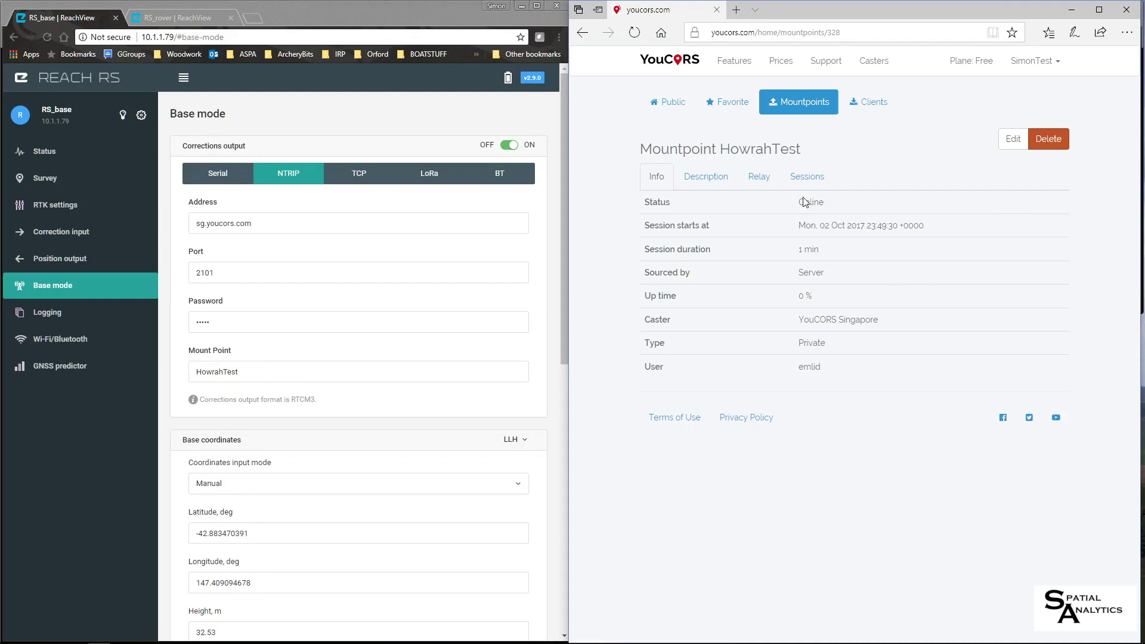
left_click(802, 181)
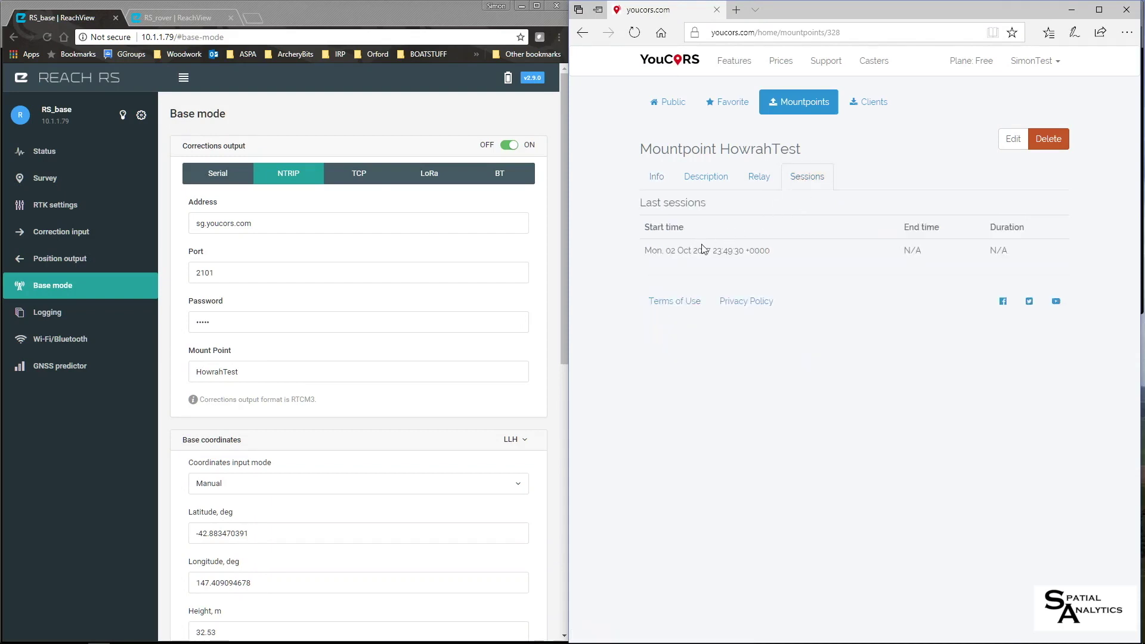
left_click(878, 113)
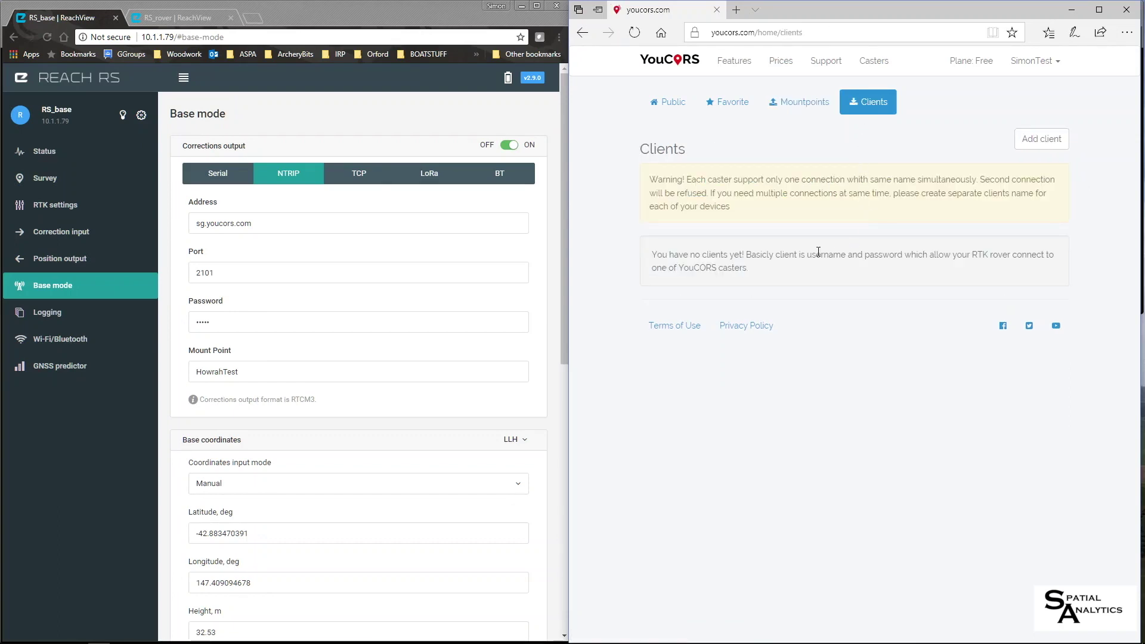
- Add a caster client, entering its login name and password, and create it
left_click(1039, 143)
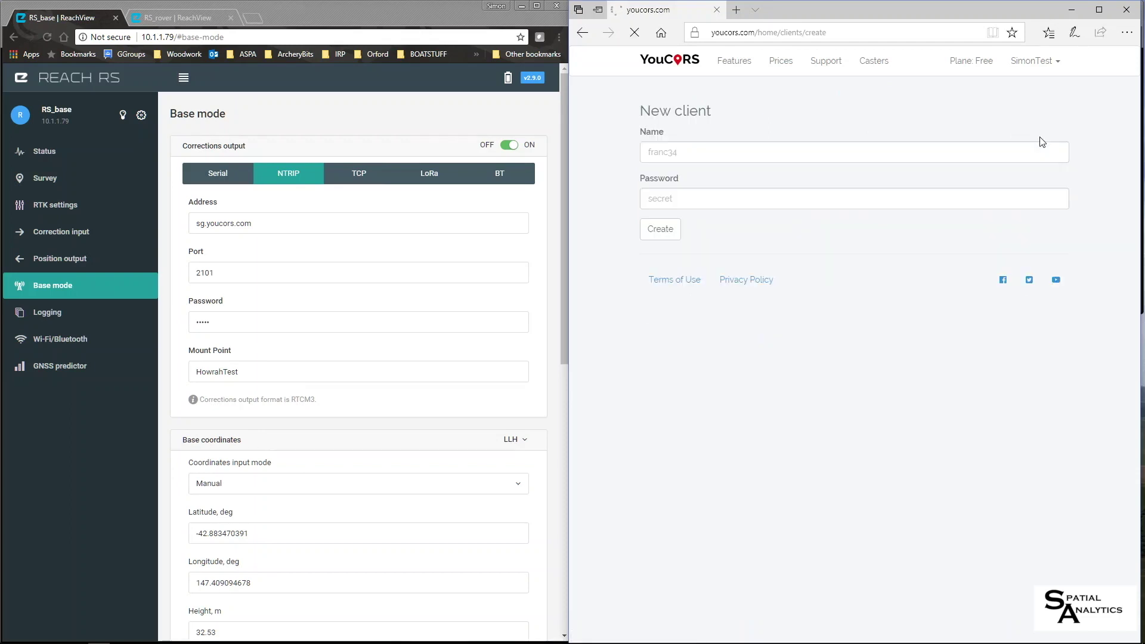
left_click(645, 154)
type("e")
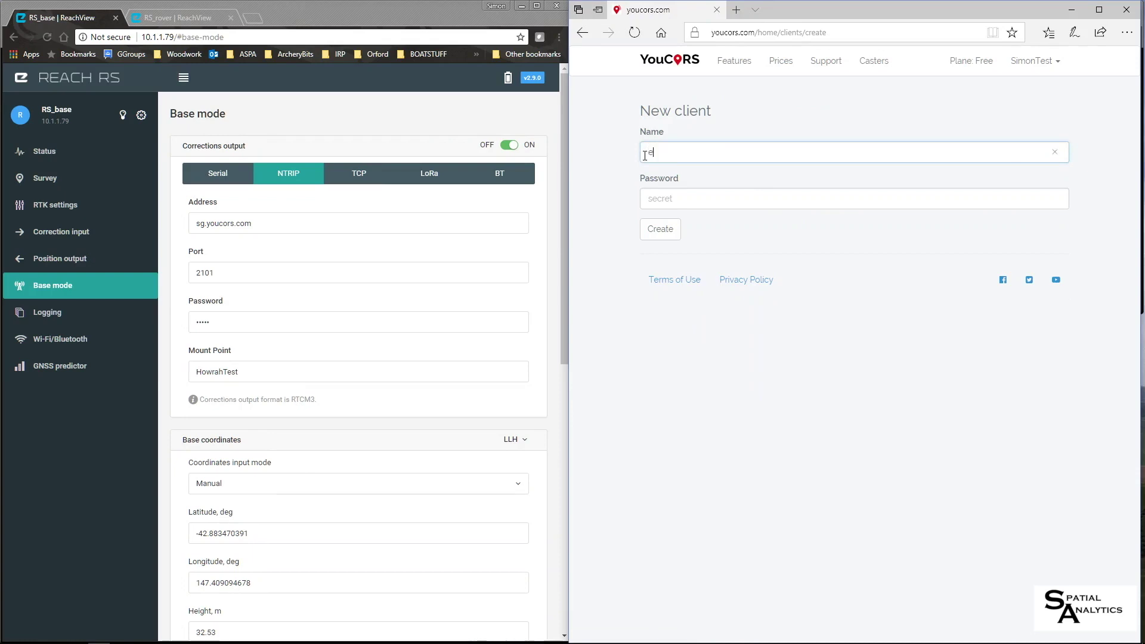
type("mlid")
left_click(661, 201)
type("e")
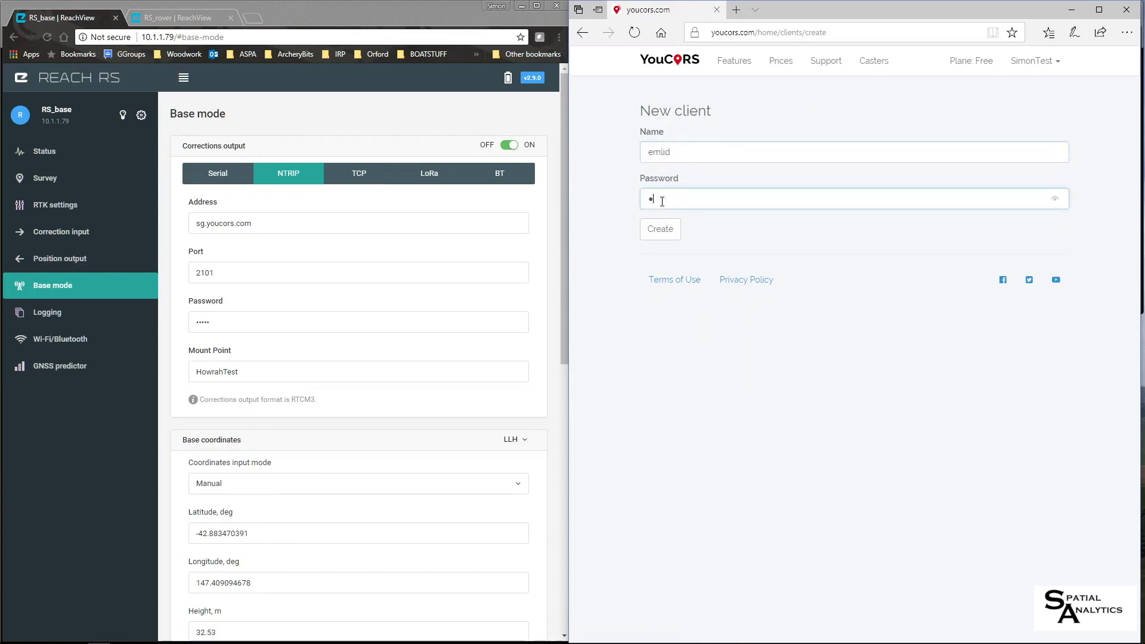
type("mlid")
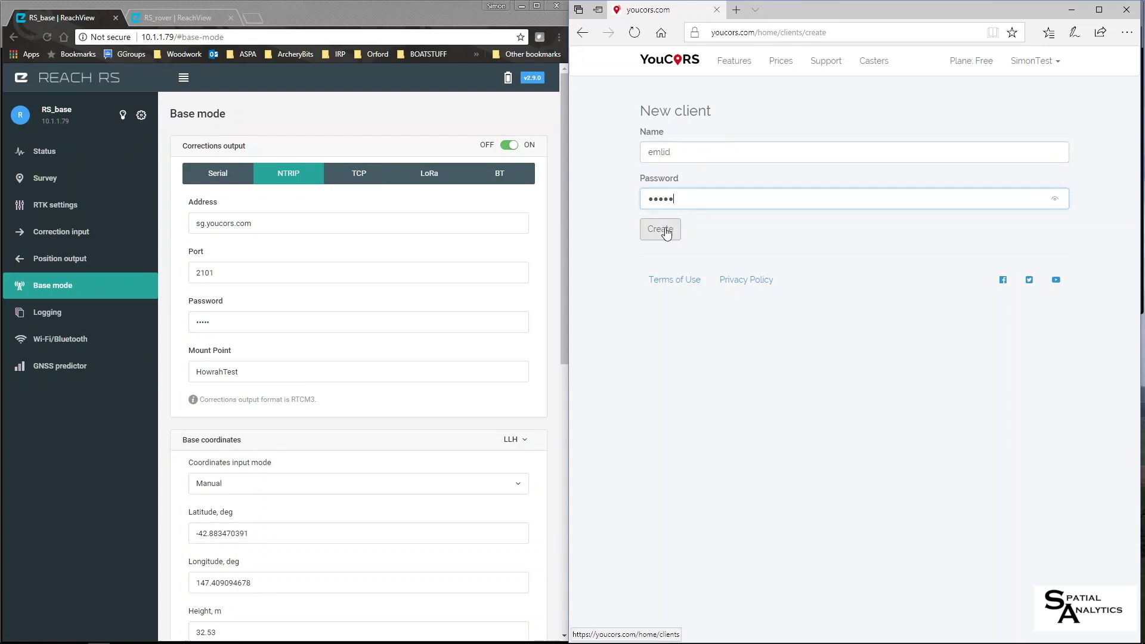
left_click(666, 234)
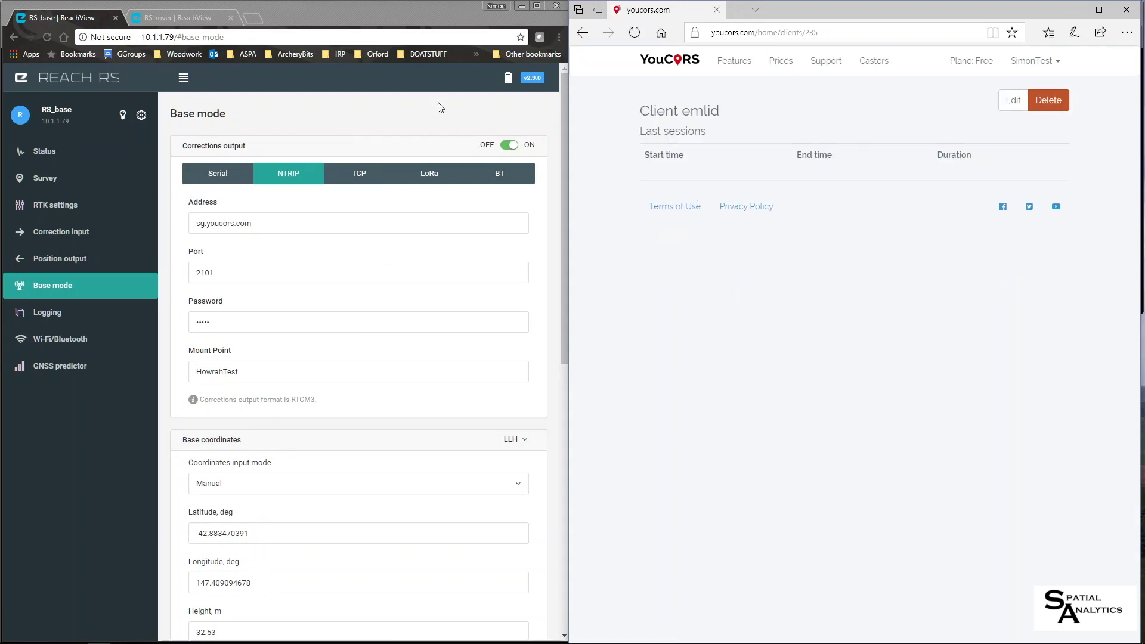
- On the RS_rover page, open Correction input and switch the base correction source from LoRa to NTRIP
left_click(163, 17)
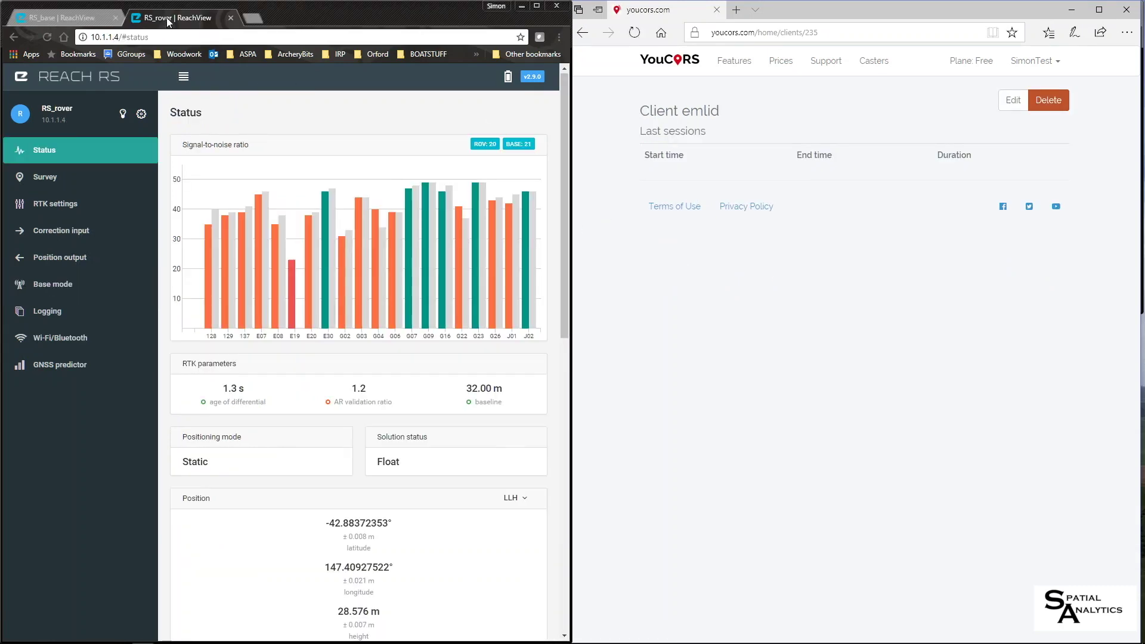
left_click(55, 231)
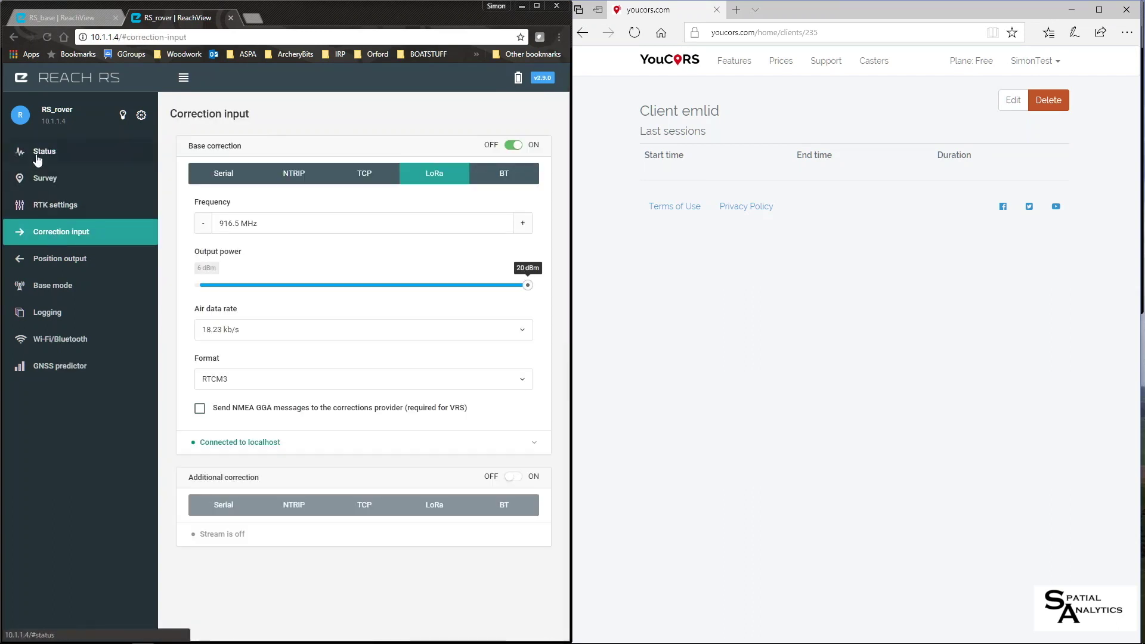
left_click(44, 152)
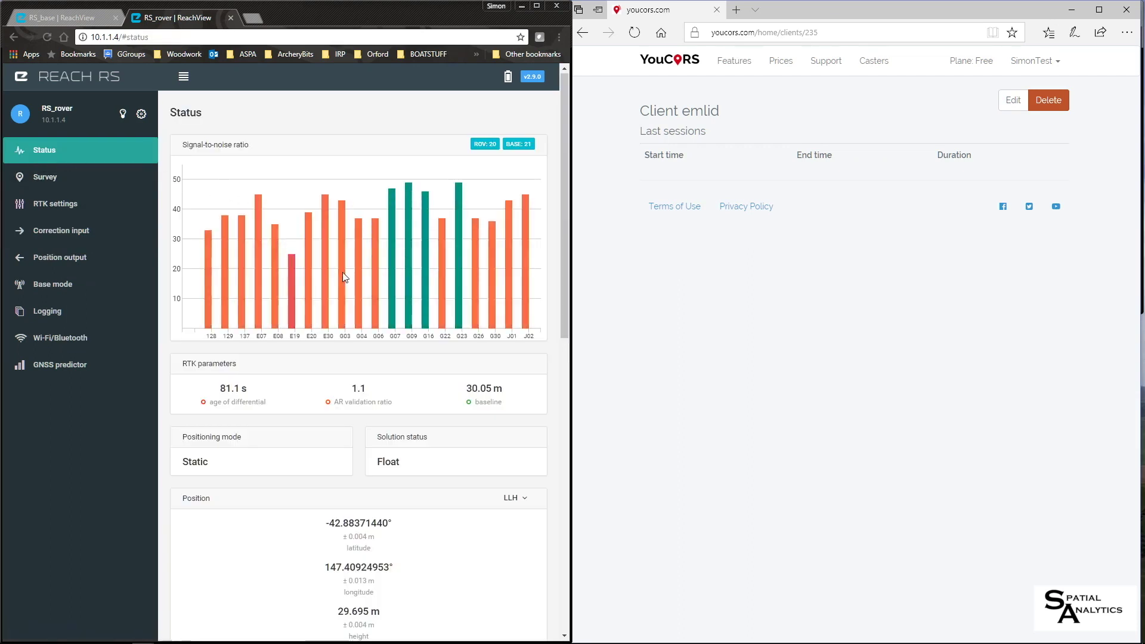
left_click(52, 231)
left_click(294, 174)
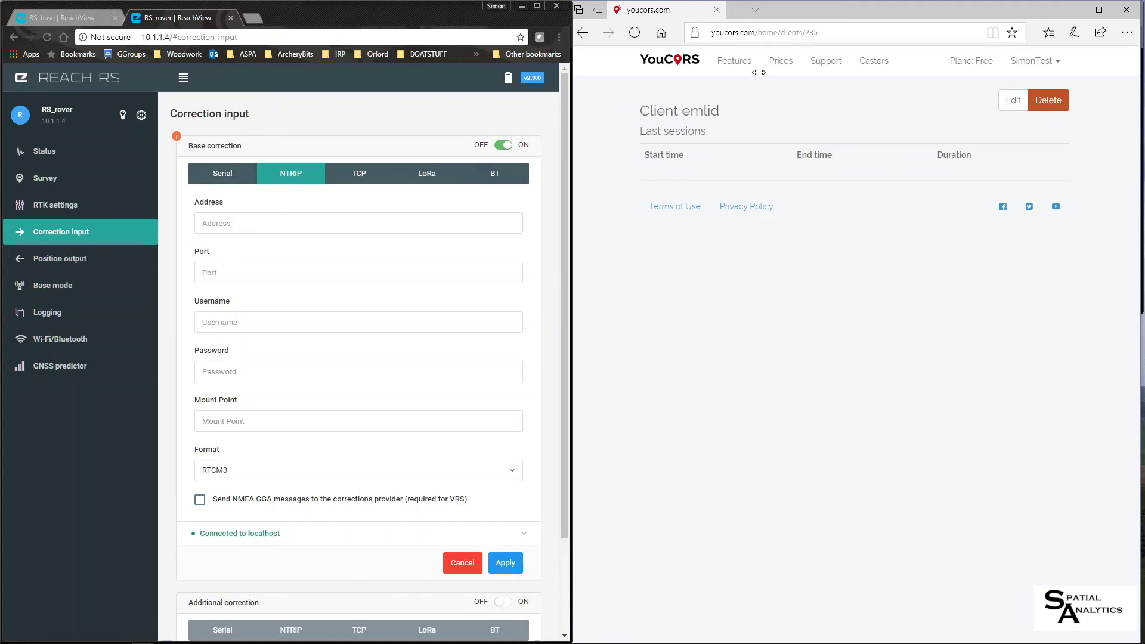
- Enter the caster address sg.yourcors.com in the rover's NTRIP form
left_click(879, 62)
type("sg")
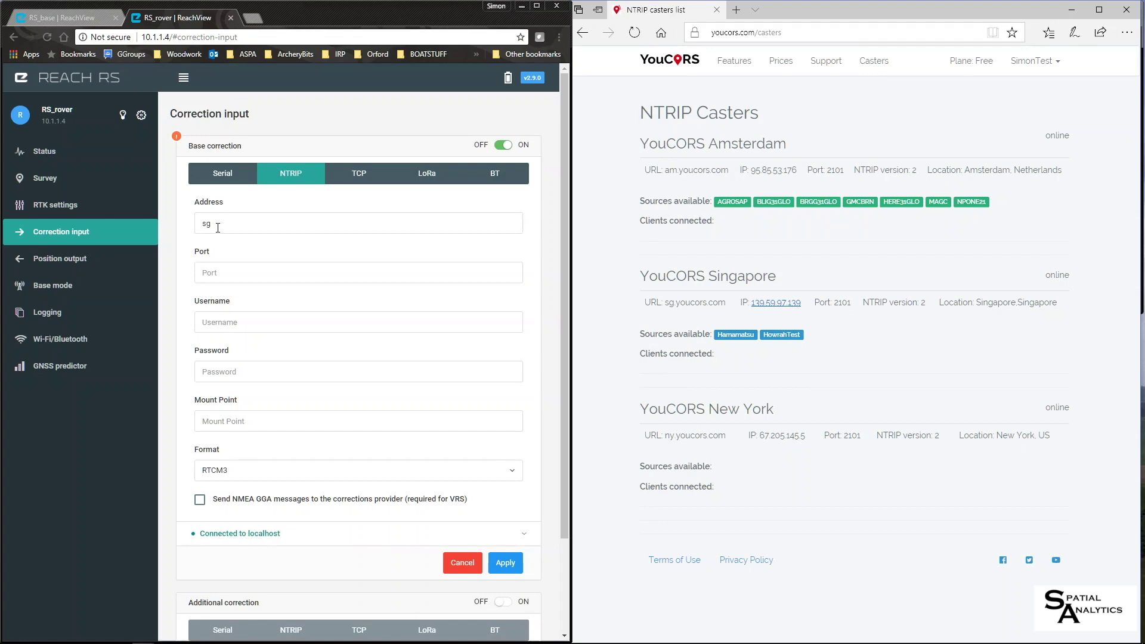
type(".yourcx")
key("BackSpace")
type("c")
key("BackSpace")
key("BackSpace")
type("cors.com")
- Fill in port 2101 and the client's username and password
left_click(245, 278)
type("2")
left_click(269, 325)
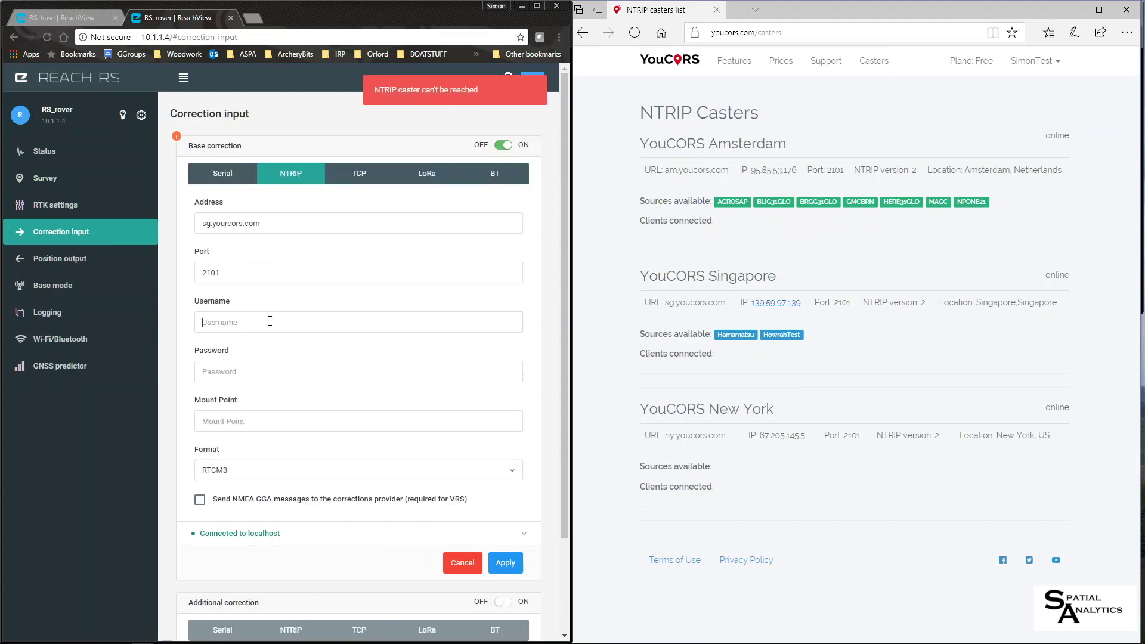
type("emlid")
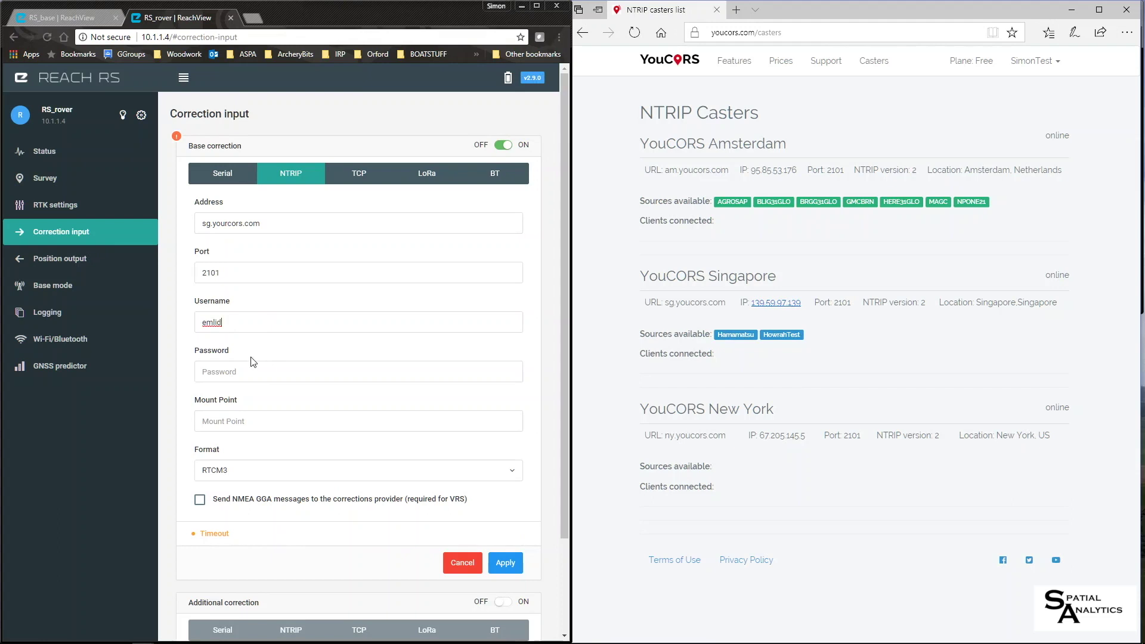
left_click(253, 371)
type("eml")
- Apply the NTRIP settings, then begin correcting the address typo to sg.youcors.com
left_click(498, 565)
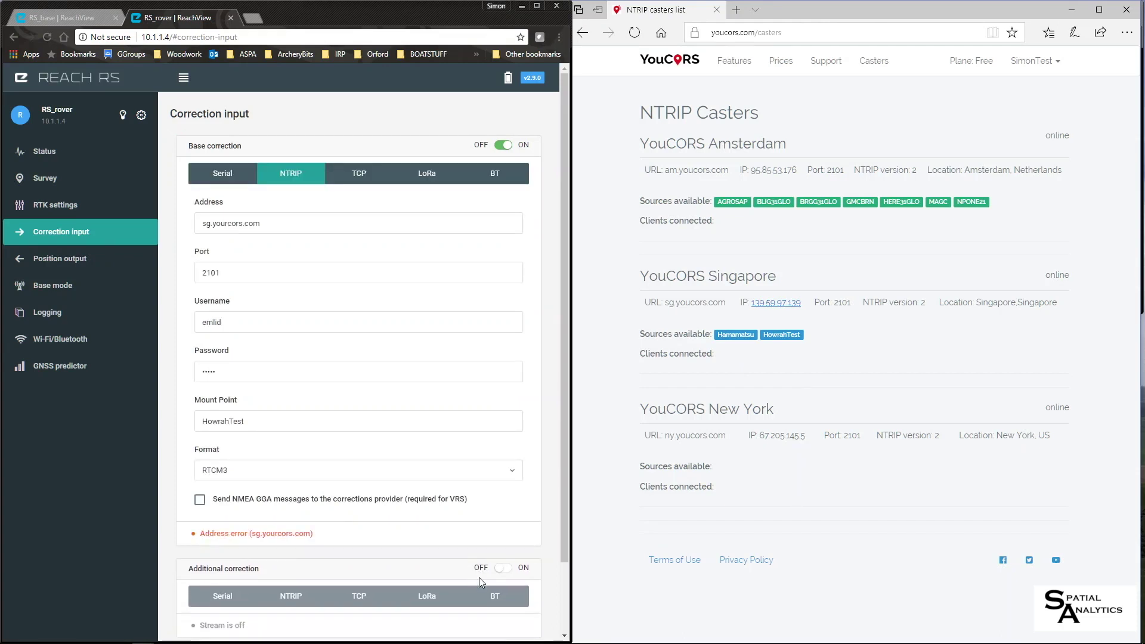
mouse_move(478, 642)
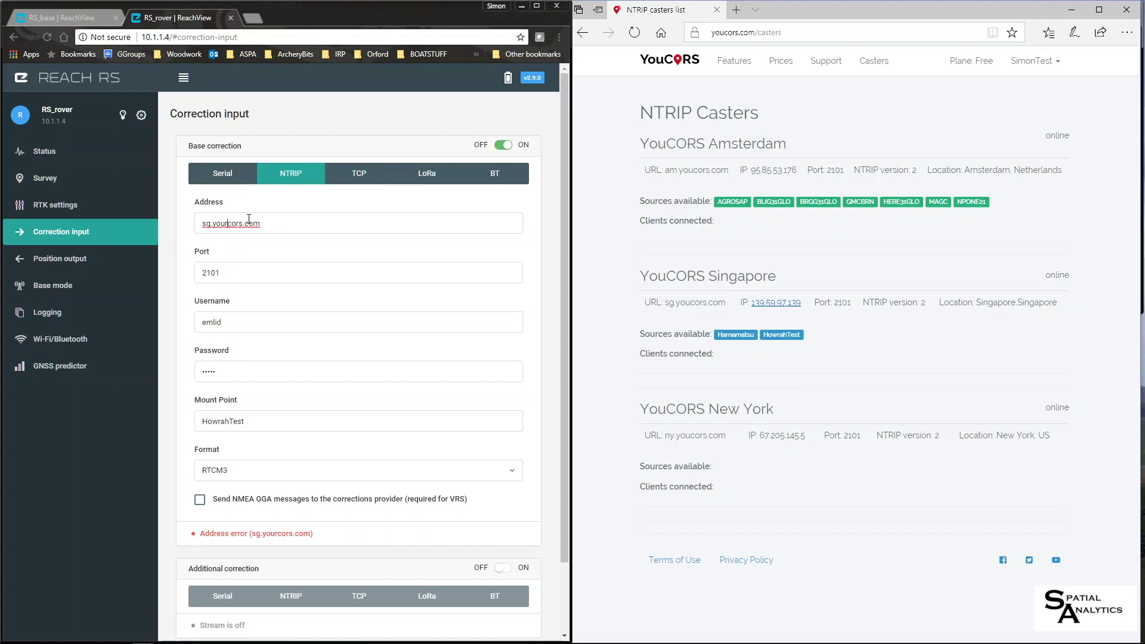
key("BackSpace")
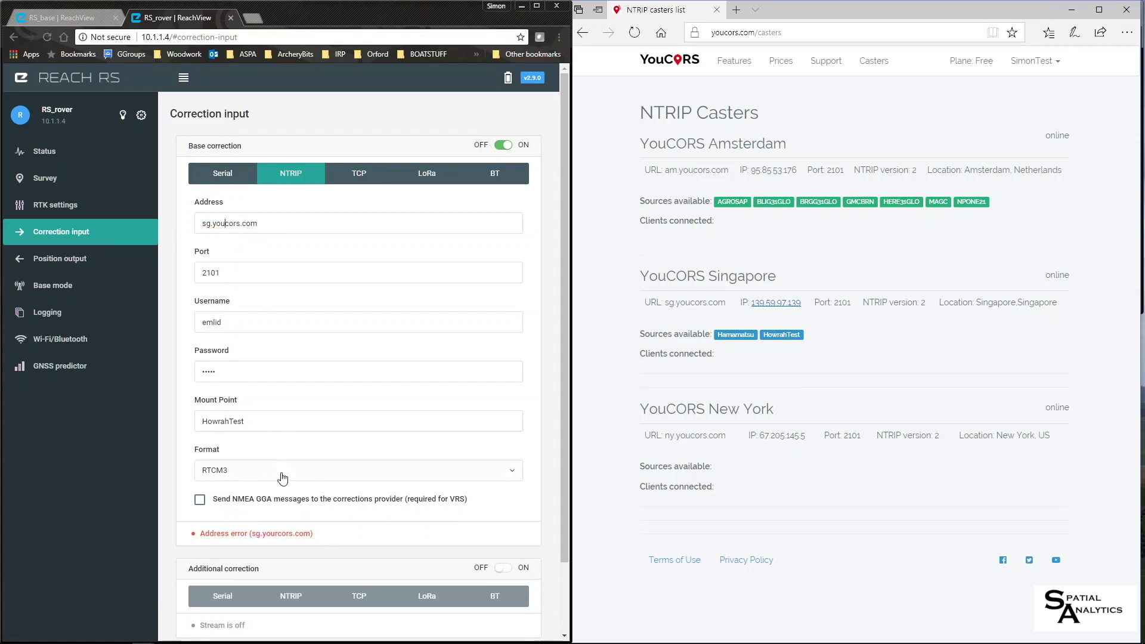
- Apply sg.youcors.com with mount point HowrahTest and confirm the rover shows Float, 1.3 s age
left_click(285, 248)
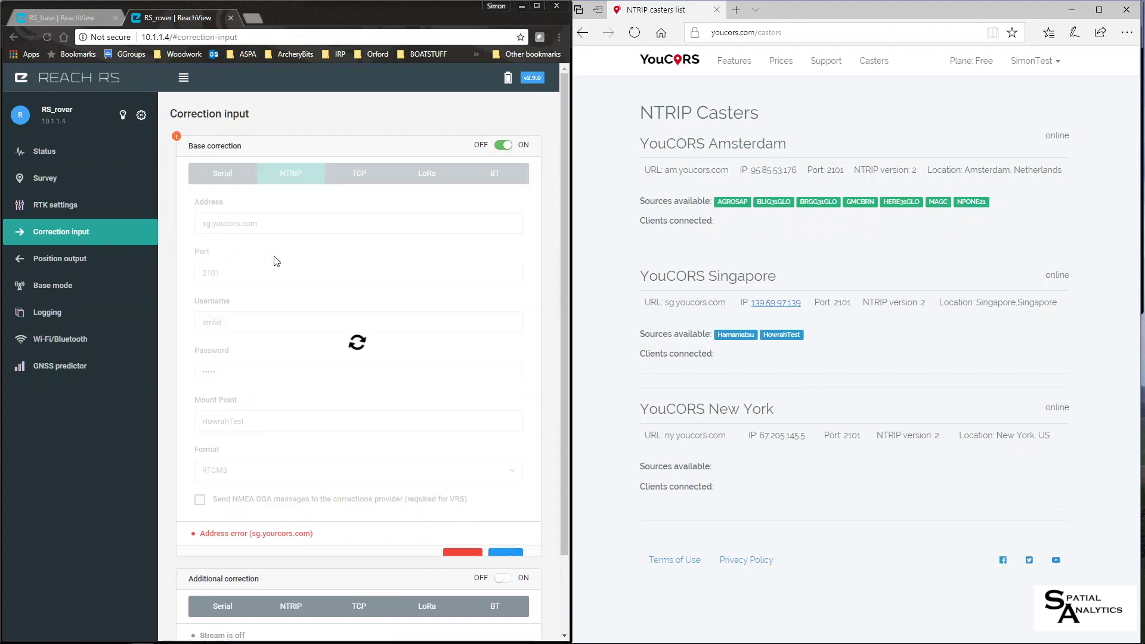
left_click(498, 553)
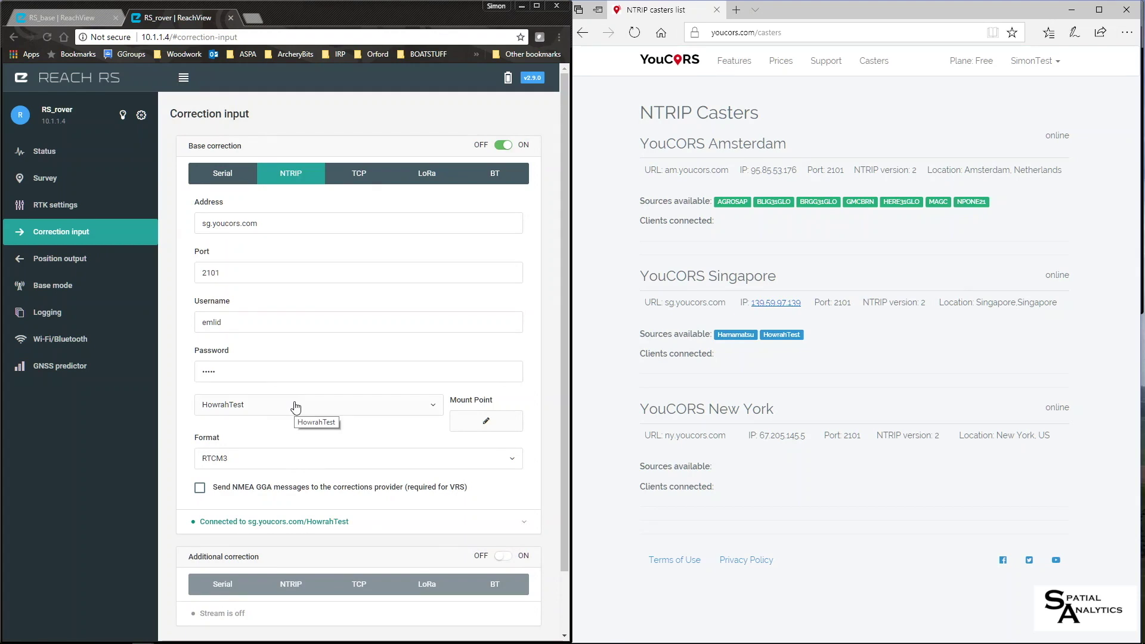
left_click(47, 154)
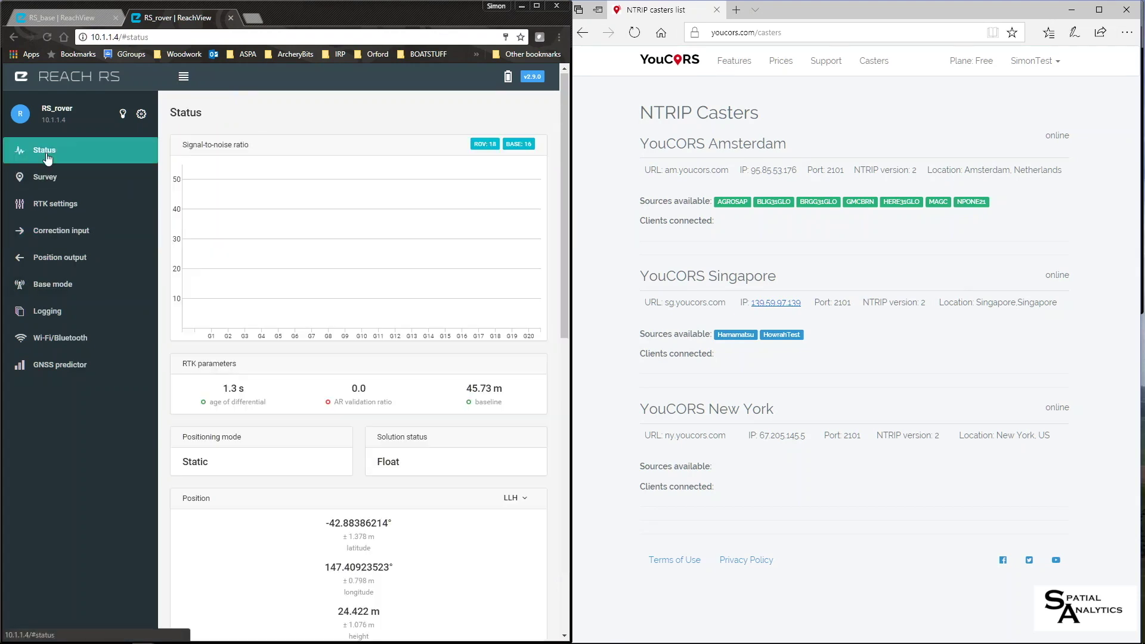